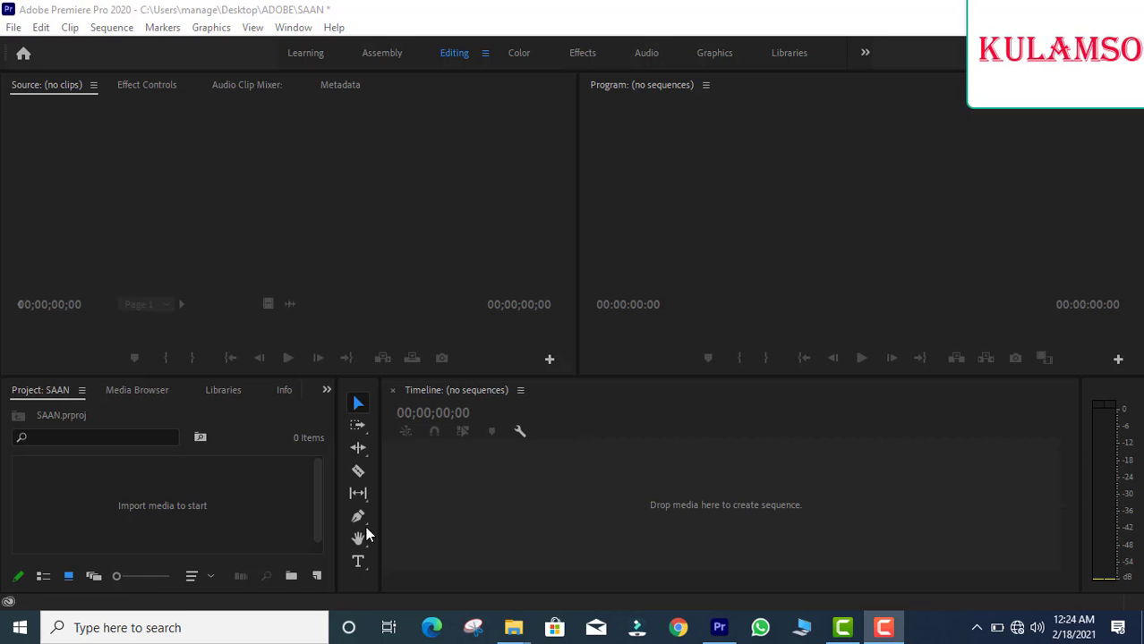
# Import the Hüsnü clarinet video and drag it onto the Timeline to build a matching sequence
pyautogui.doubleClick(278, 501)
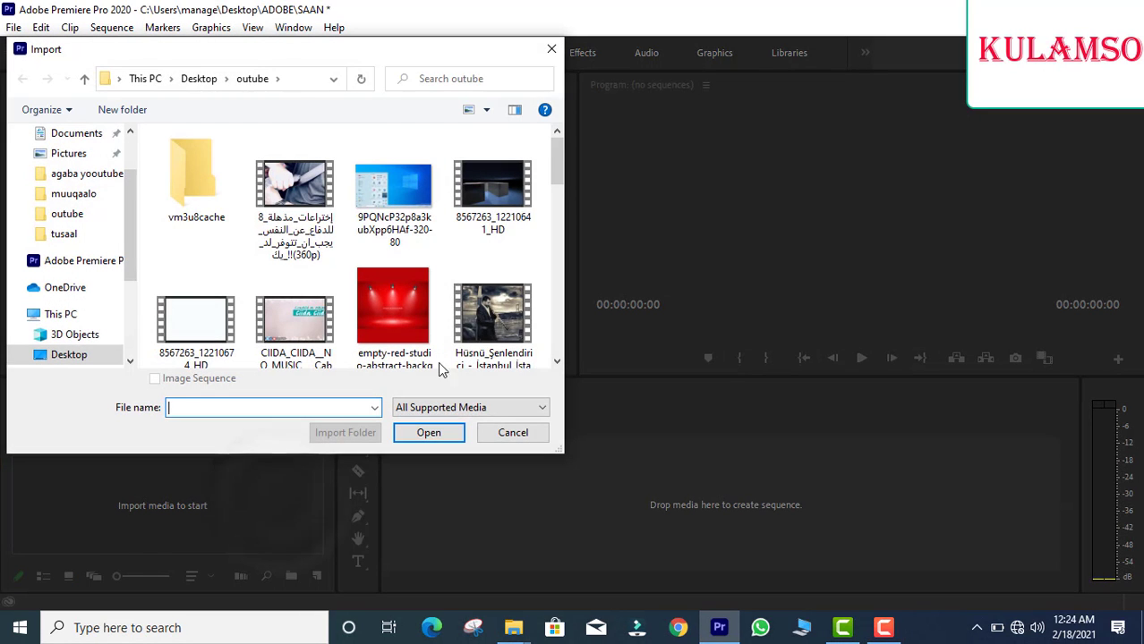
pyautogui.doubleClick(519, 300)
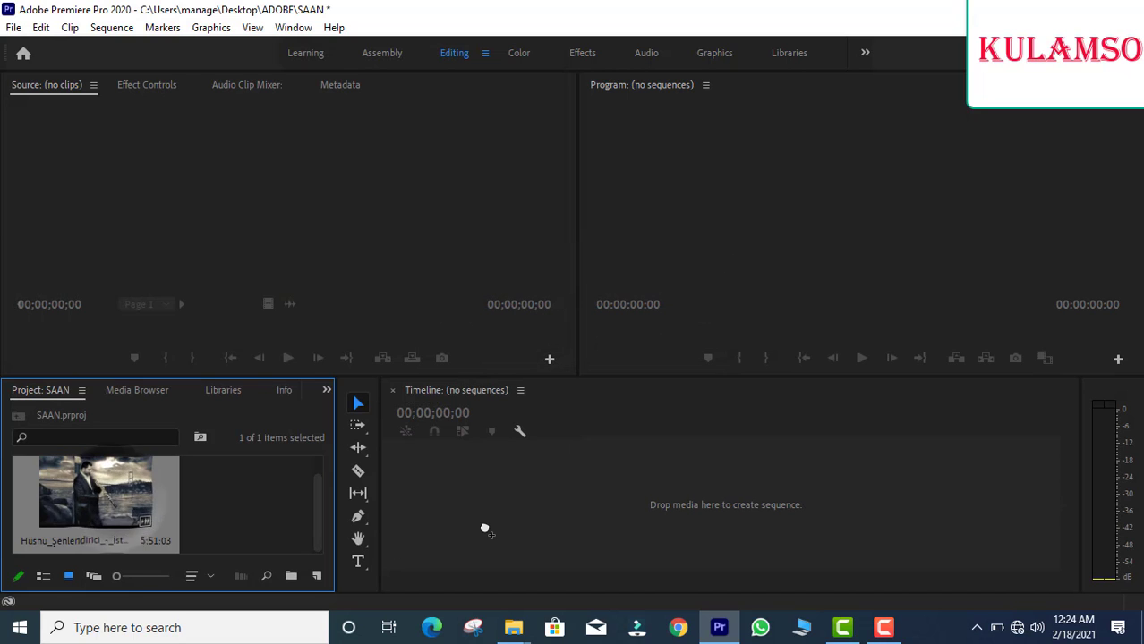
pyautogui.moveTo(130, 519); pyautogui.dragTo(484, 529)
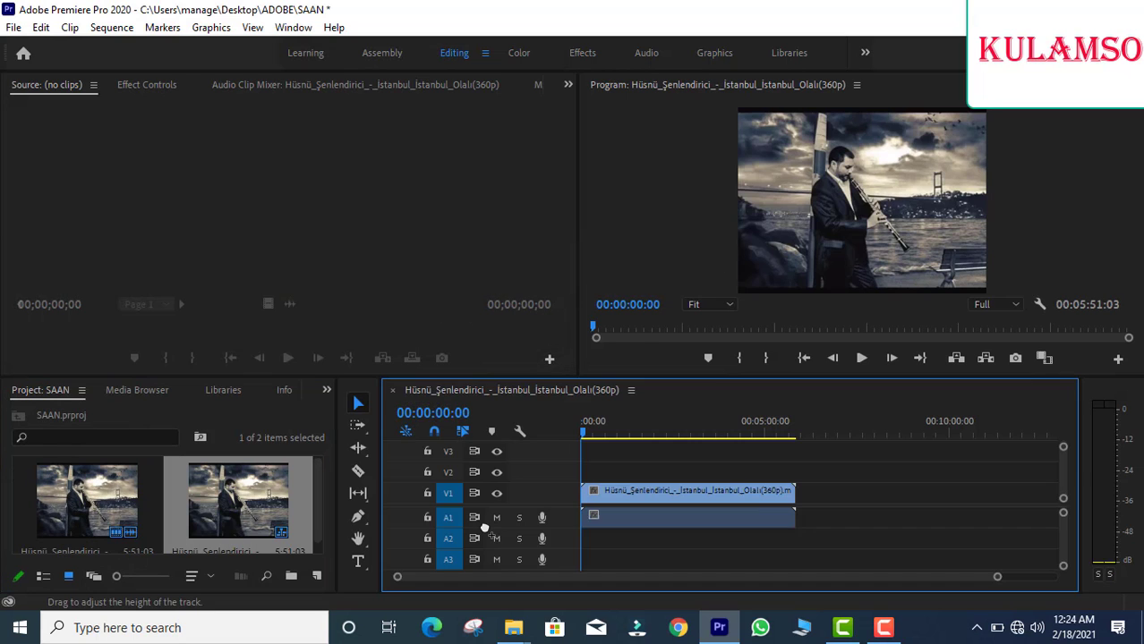
pyautogui.click(703, 504)
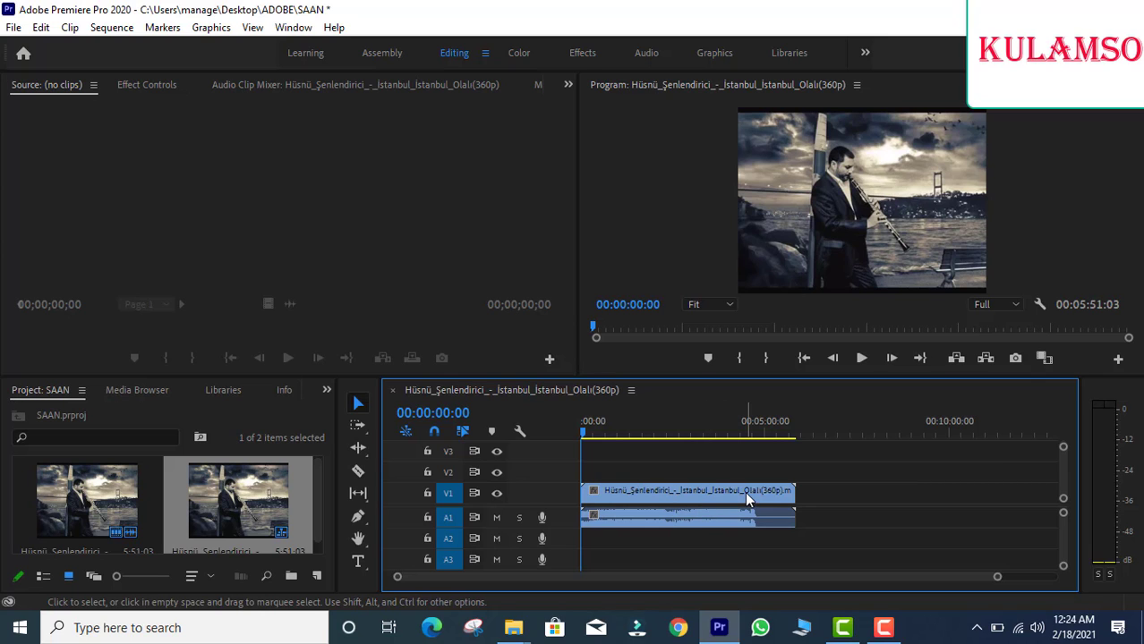
# Unlink the clarinet clip's audio from its video and select the separated parts
pyautogui.rightClick(747, 494)
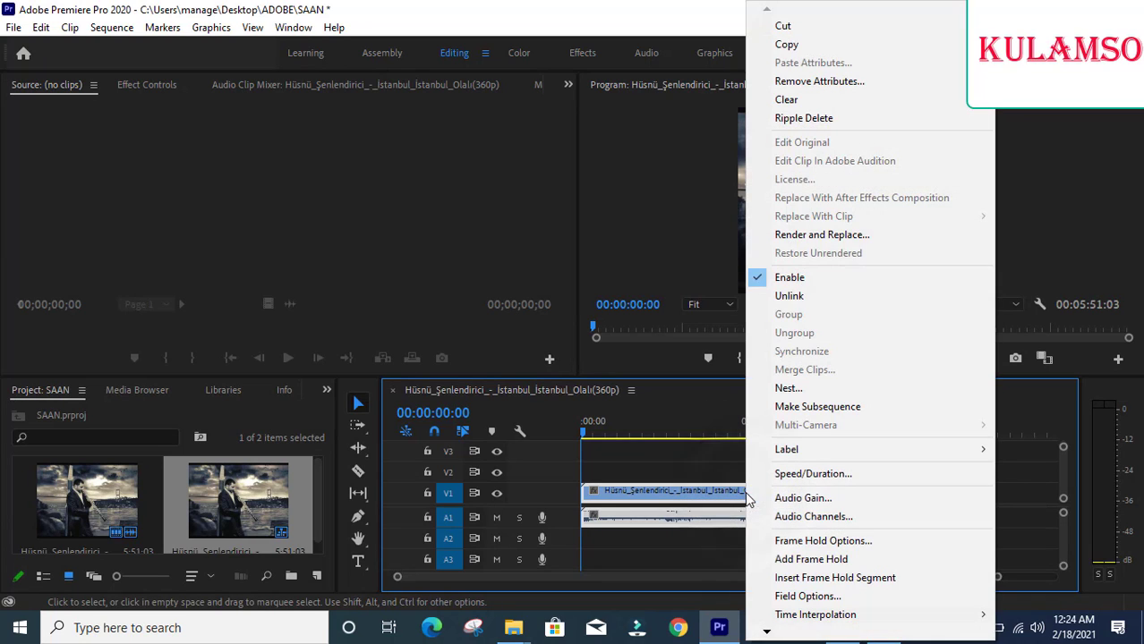
pyautogui.click(794, 296)
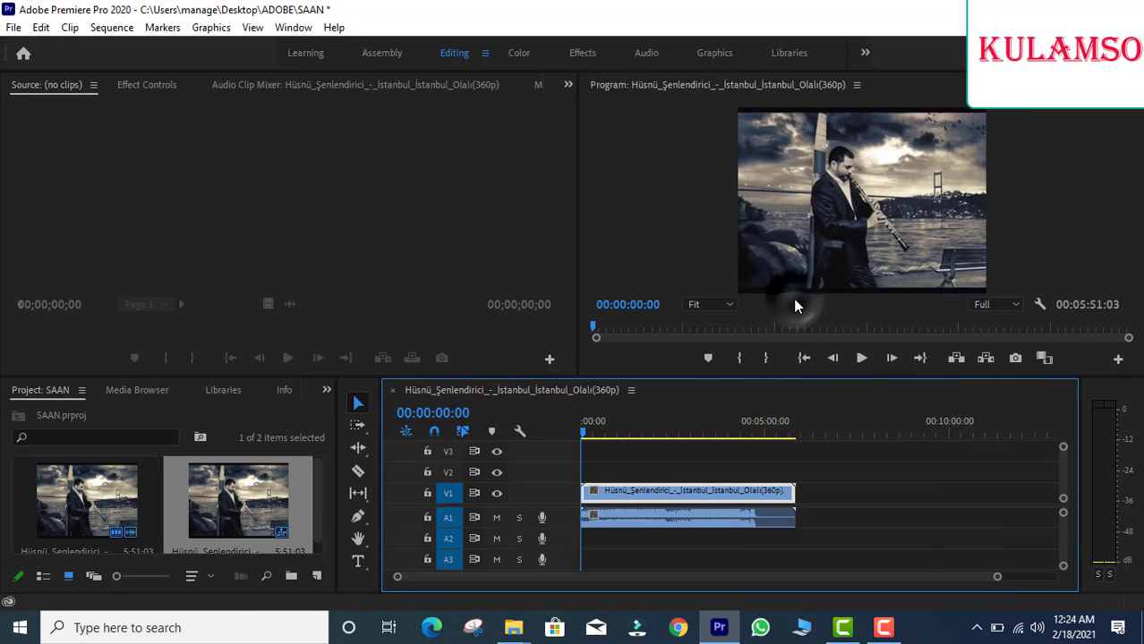
pyautogui.click(758, 520)
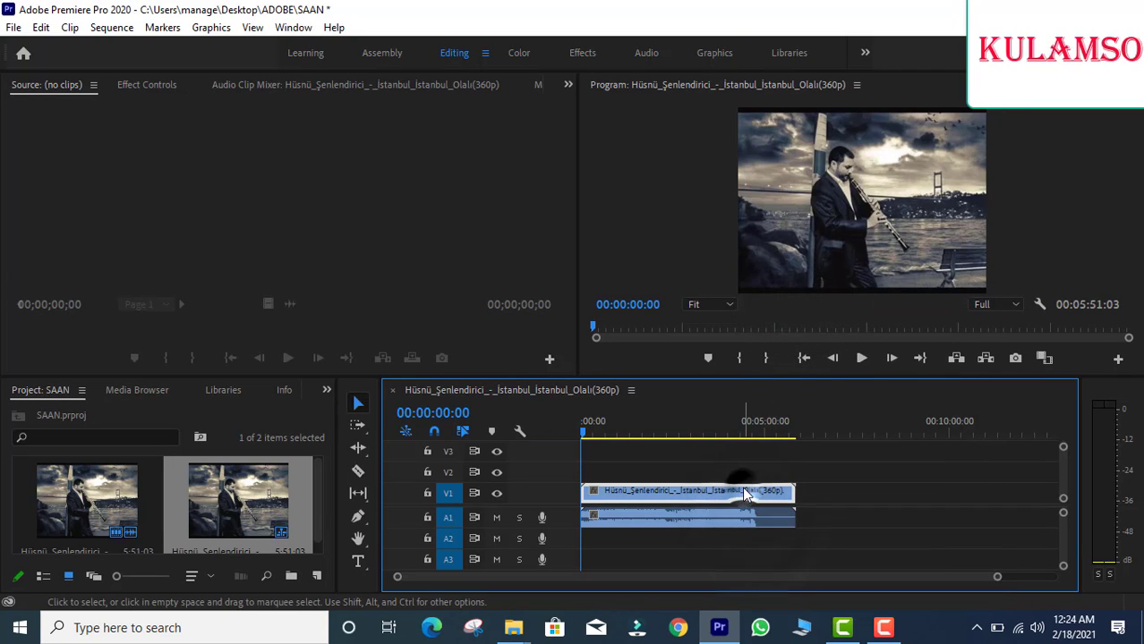
pyautogui.click(742, 490)
pyautogui.click(742, 518)
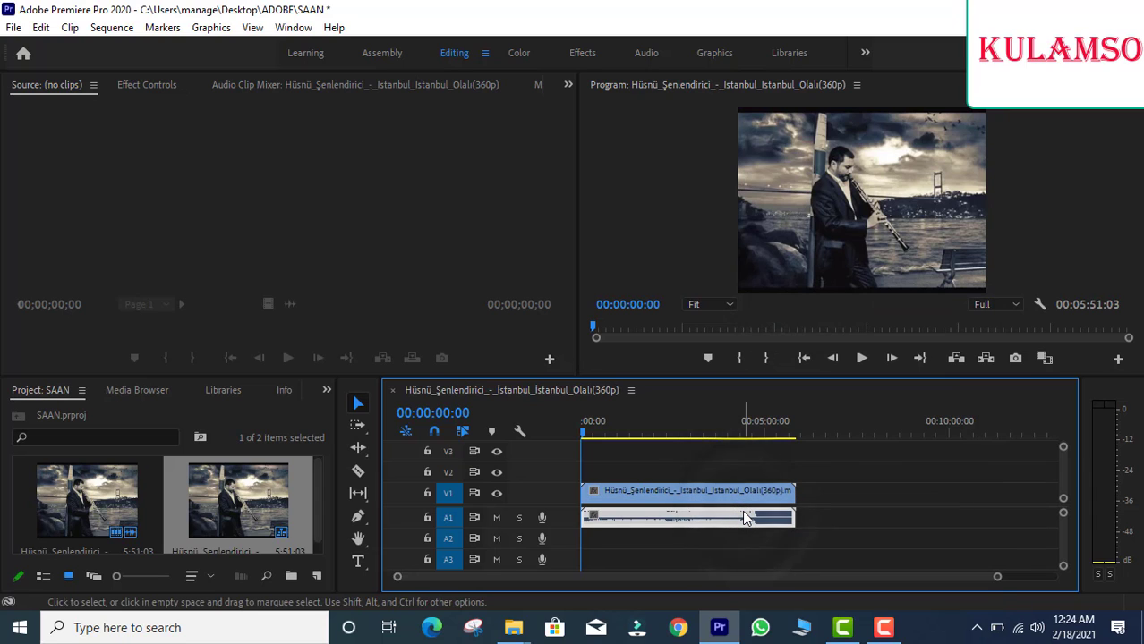
# Delete both clips from the timeline, then delete the sequence from the project
pyautogui.press('Delete')
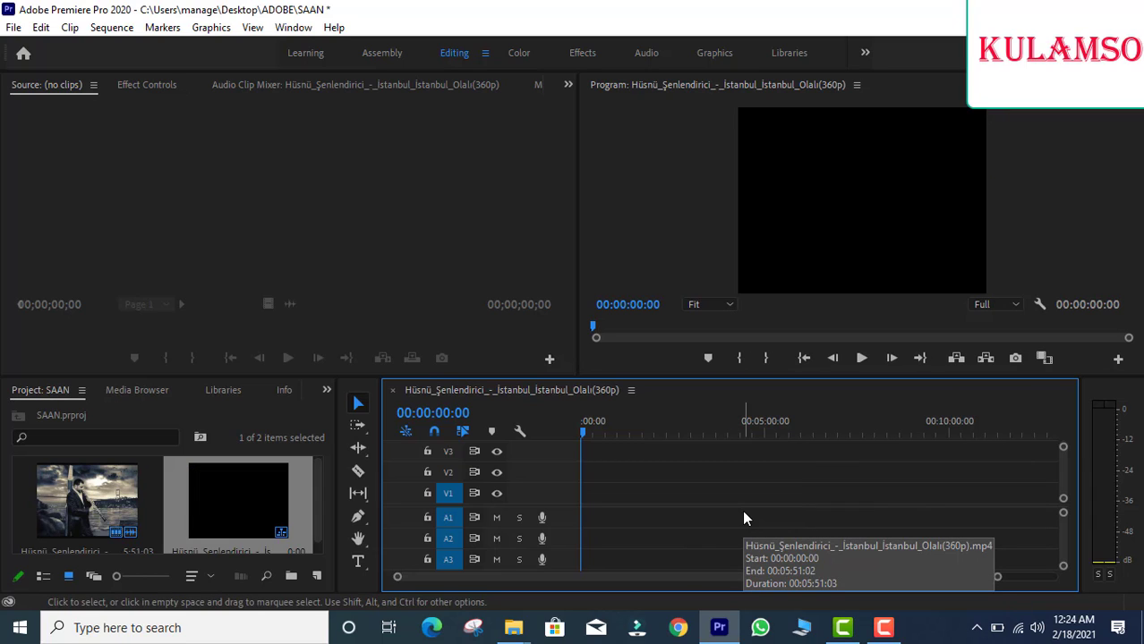
pyautogui.click(335, 507)
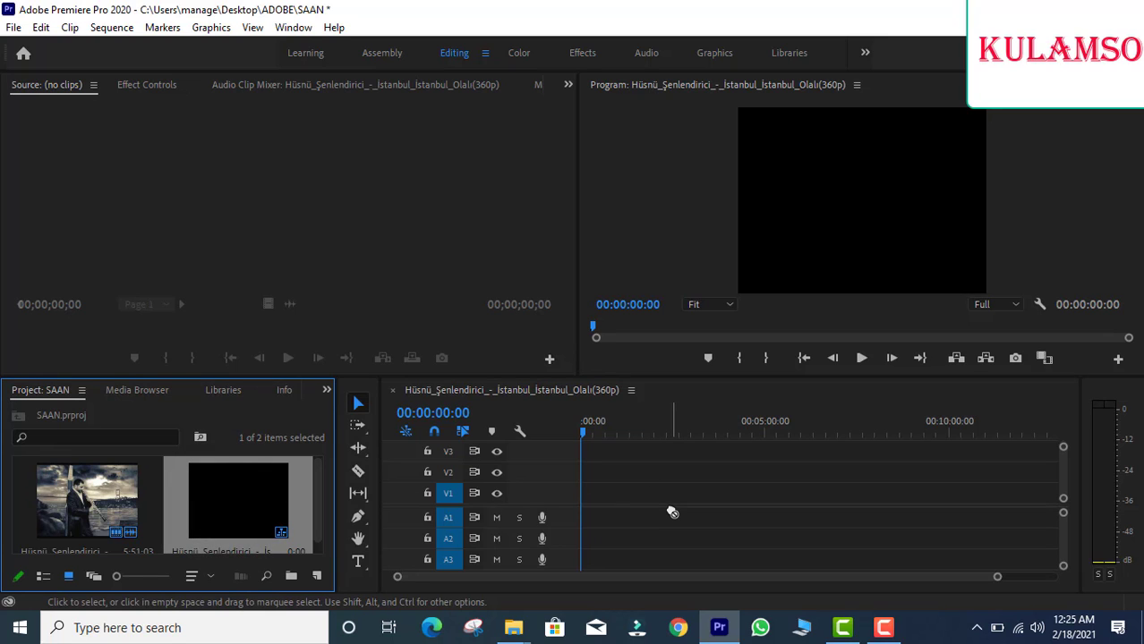
pyautogui.press('Delete')
# Create a new sequence from the clarinet clip and unlink its audio from its video
pyautogui.click(95, 516)
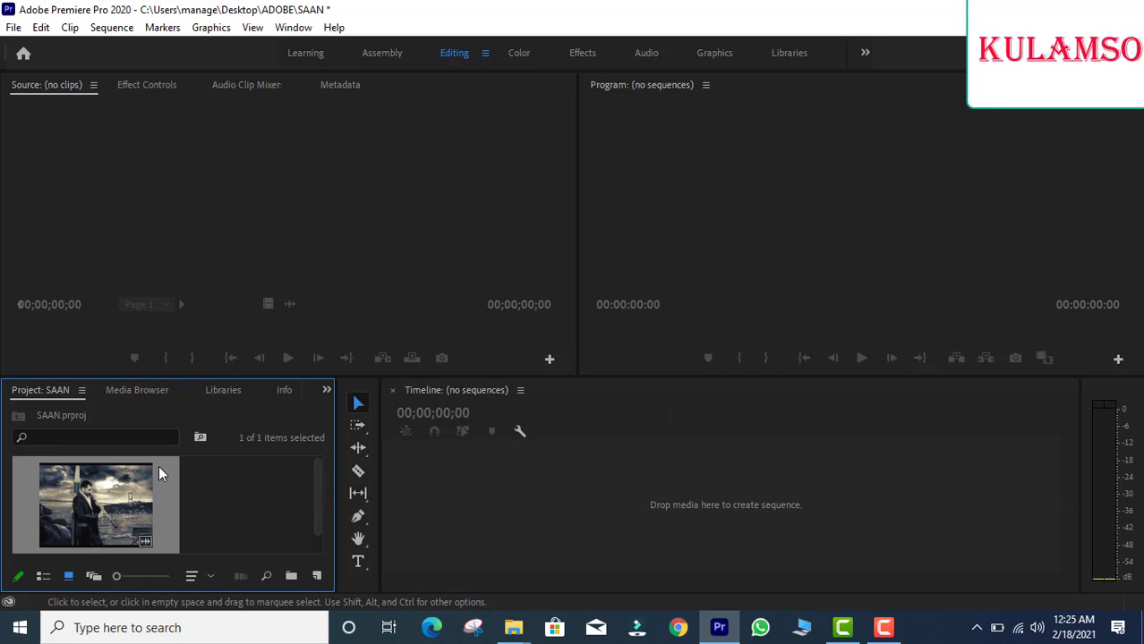
pyautogui.moveTo(159, 474); pyautogui.dragTo(537, 466)
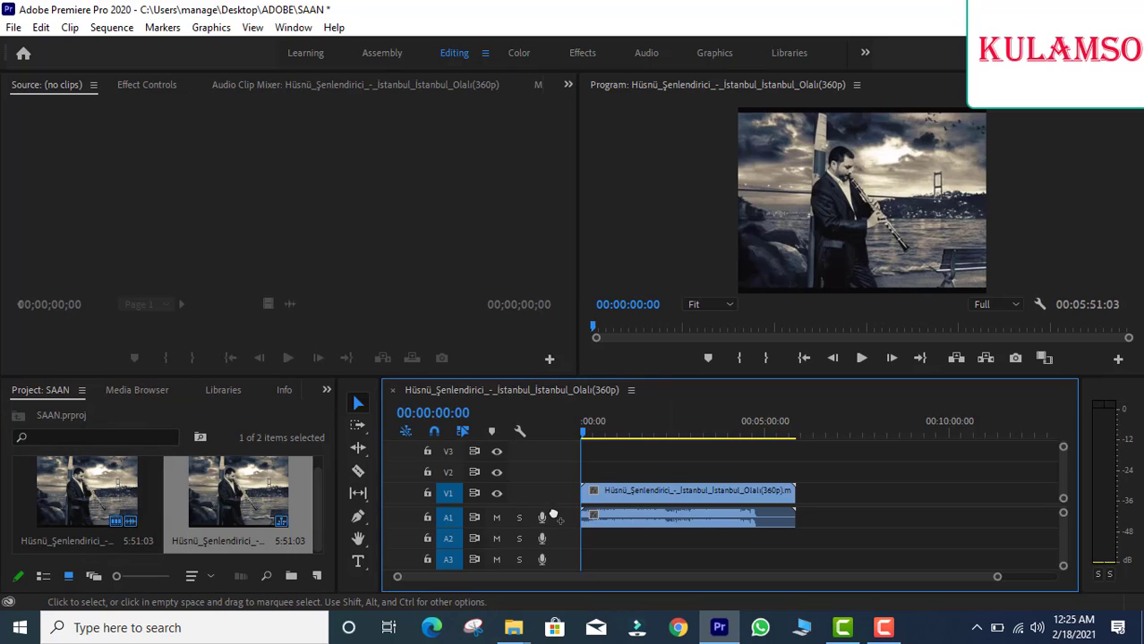
pyautogui.click(694, 513)
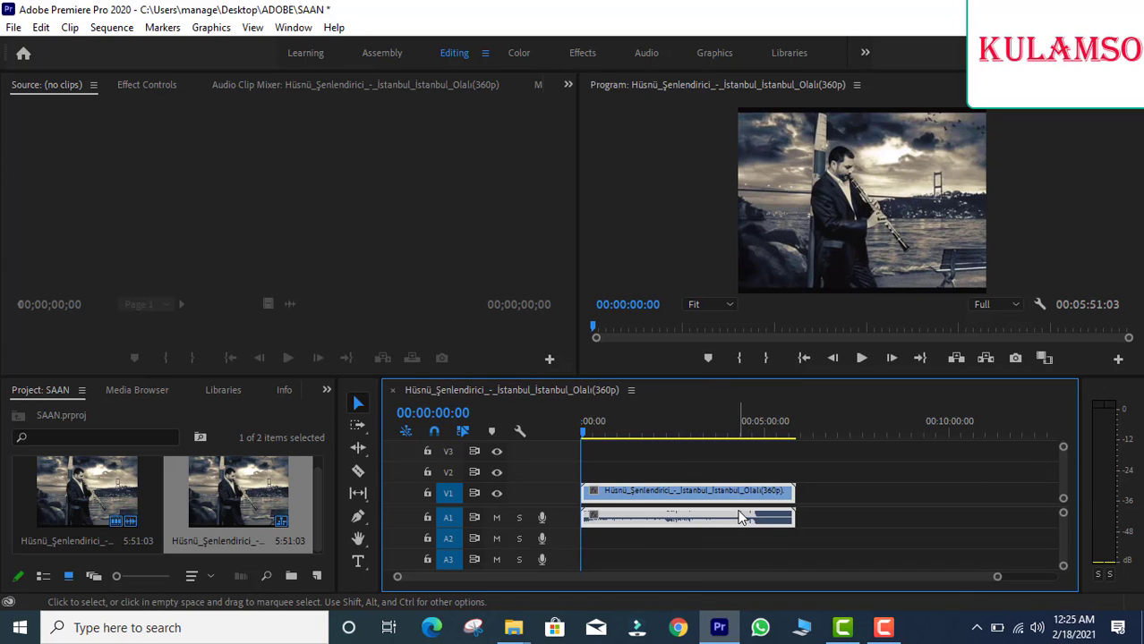
pyautogui.click(735, 494)
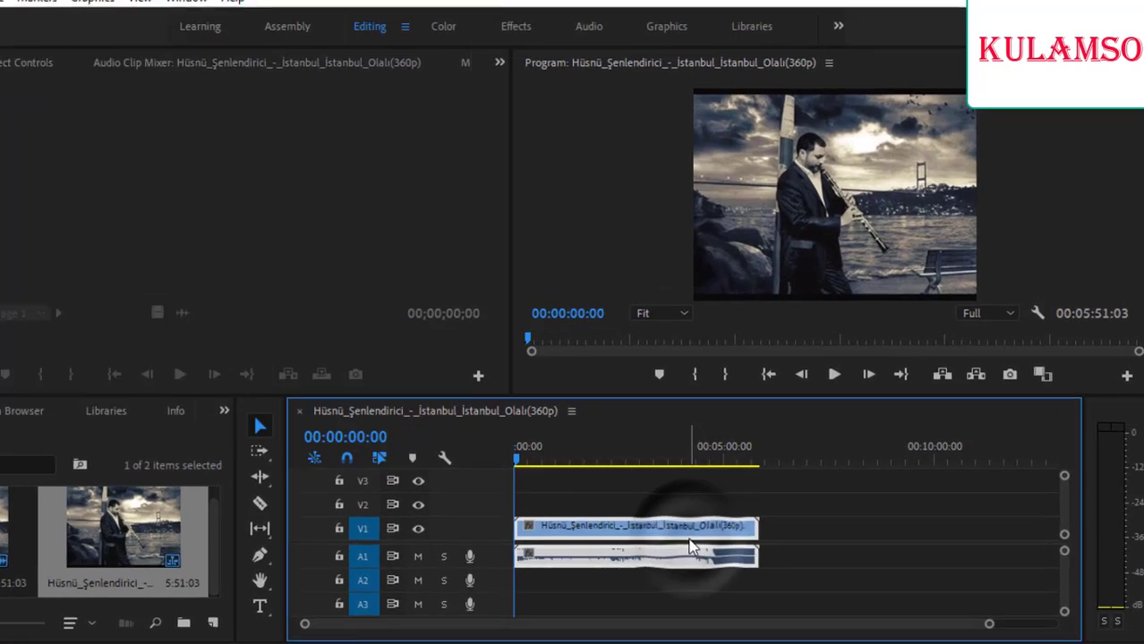
pyautogui.rightClick(733, 498)
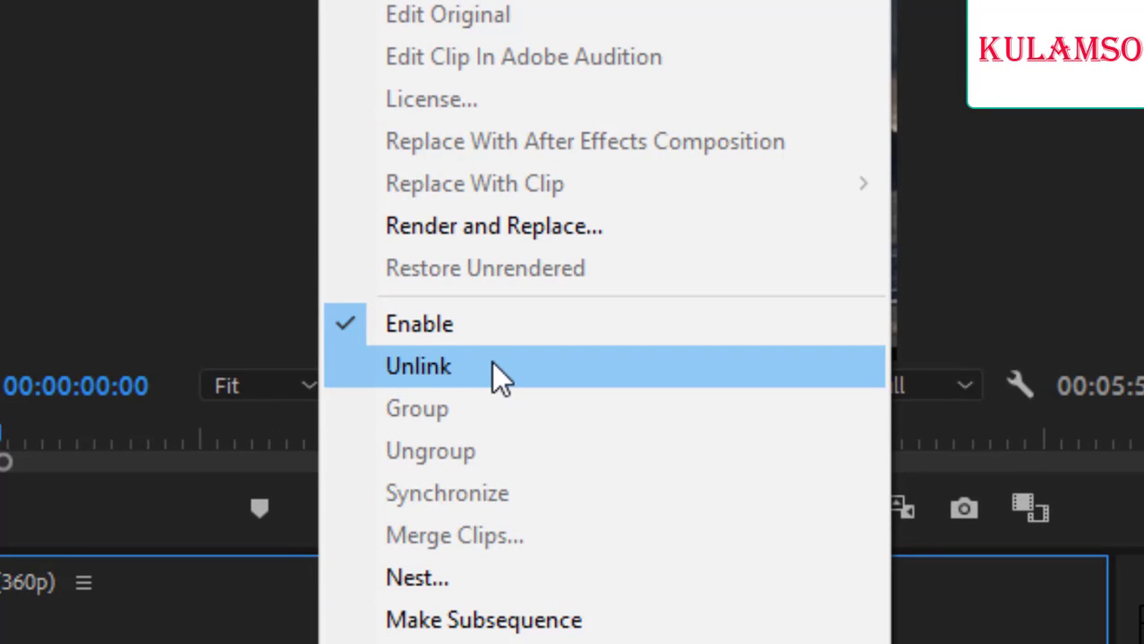
pyautogui.click(494, 367)
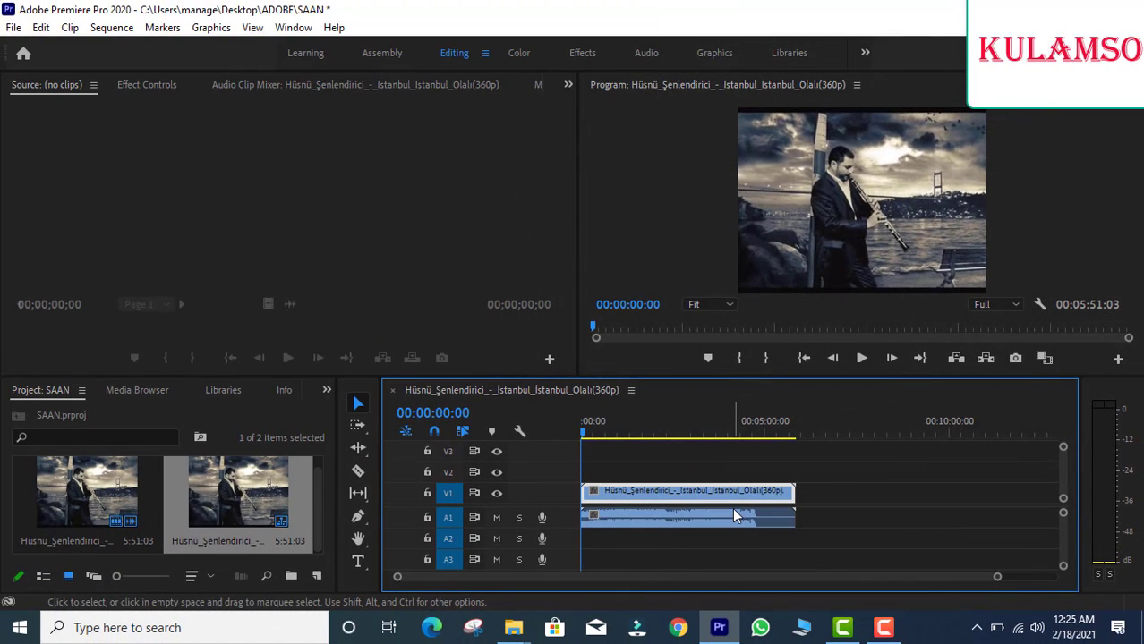
# Delete the A1 audio clip, then undo that deletion with Ctrl+Z
pyautogui.click(732, 507)
pyautogui.click(729, 492)
pyautogui.click(729, 515)
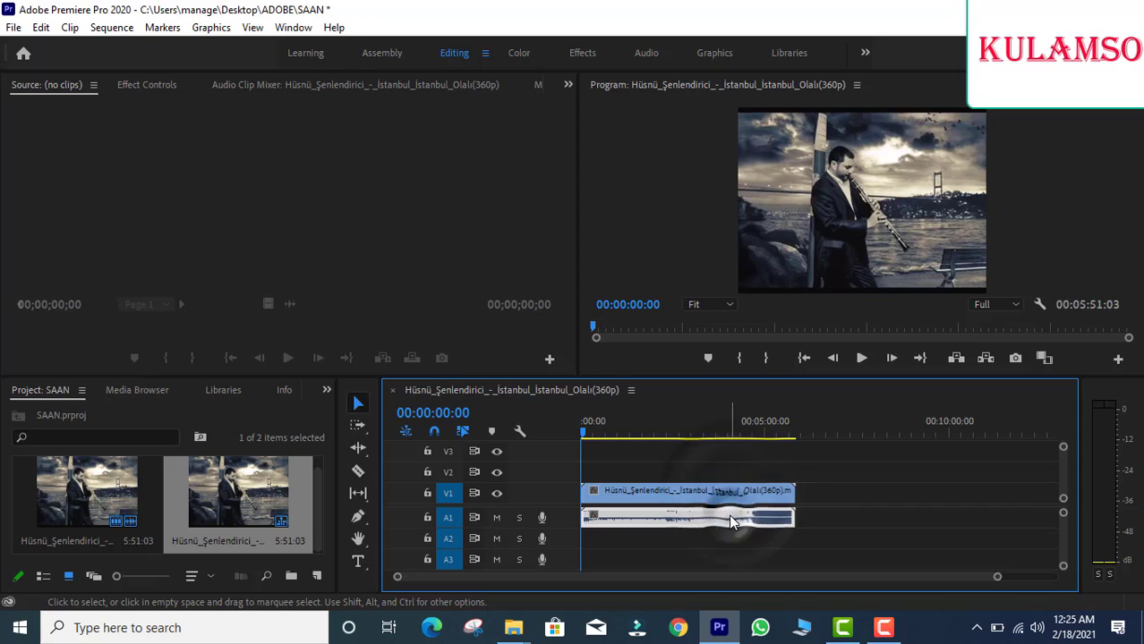
pyautogui.press('Delete')
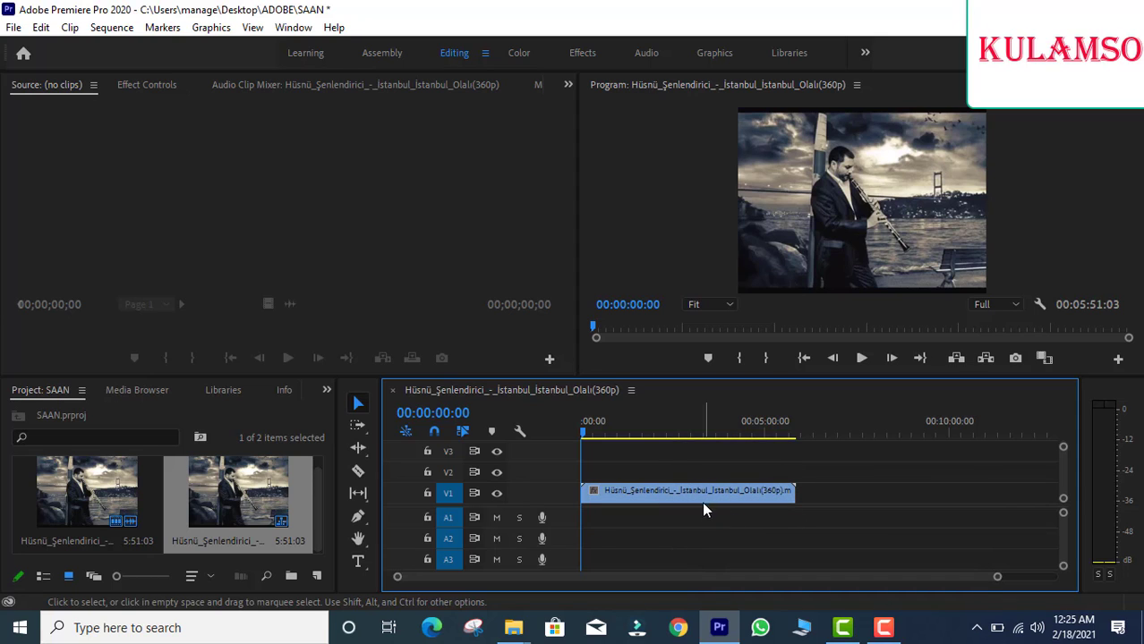
pyautogui.click(702, 492)
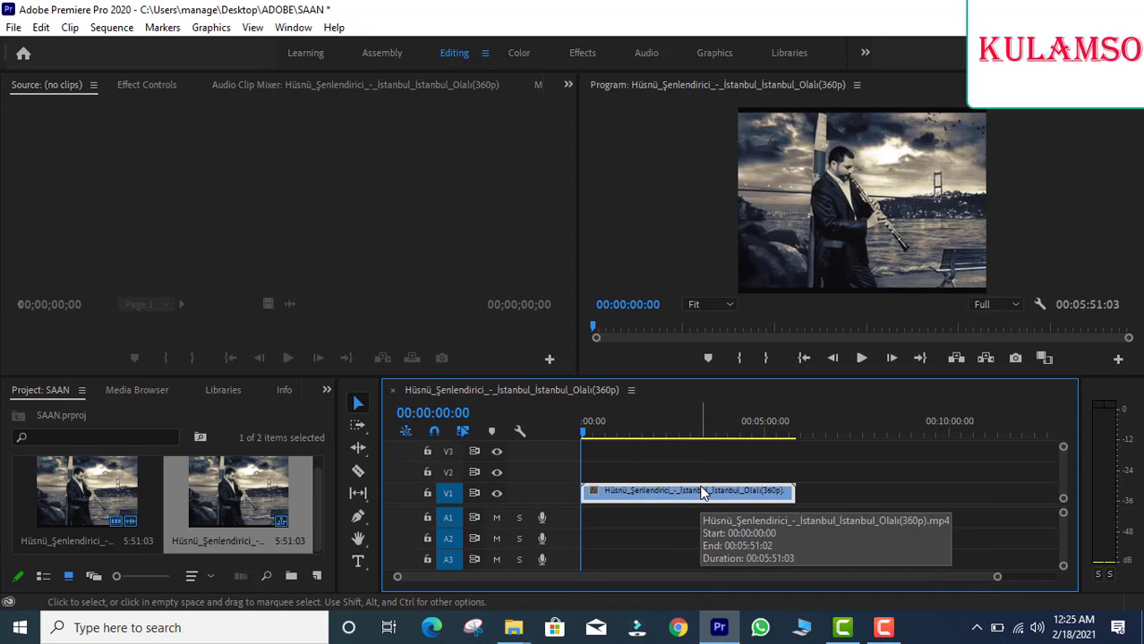
pyautogui.hotkey('ctrl', 'z')
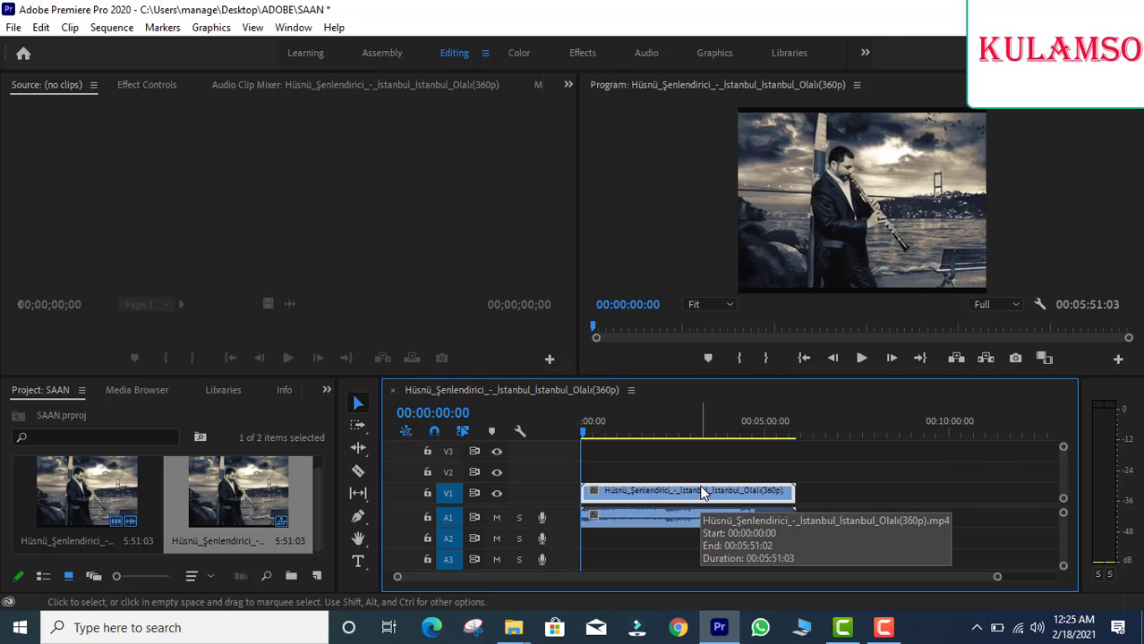
# Delete the V1 video clip, undo it, then remove both clips from the sequence
pyautogui.click(690, 492)
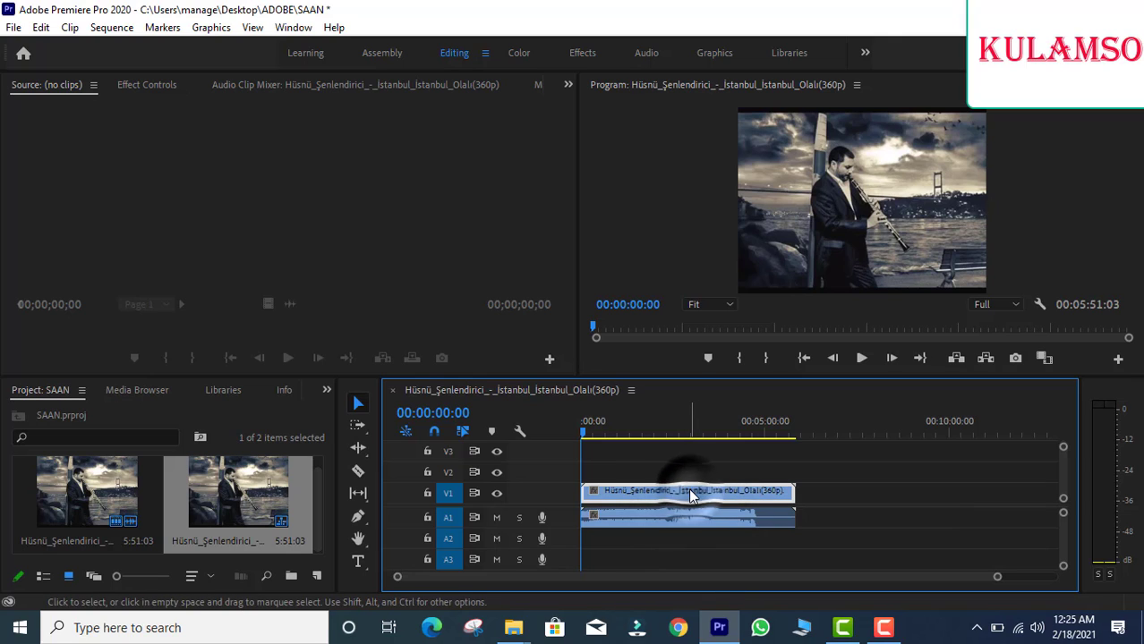
pyautogui.press('Delete')
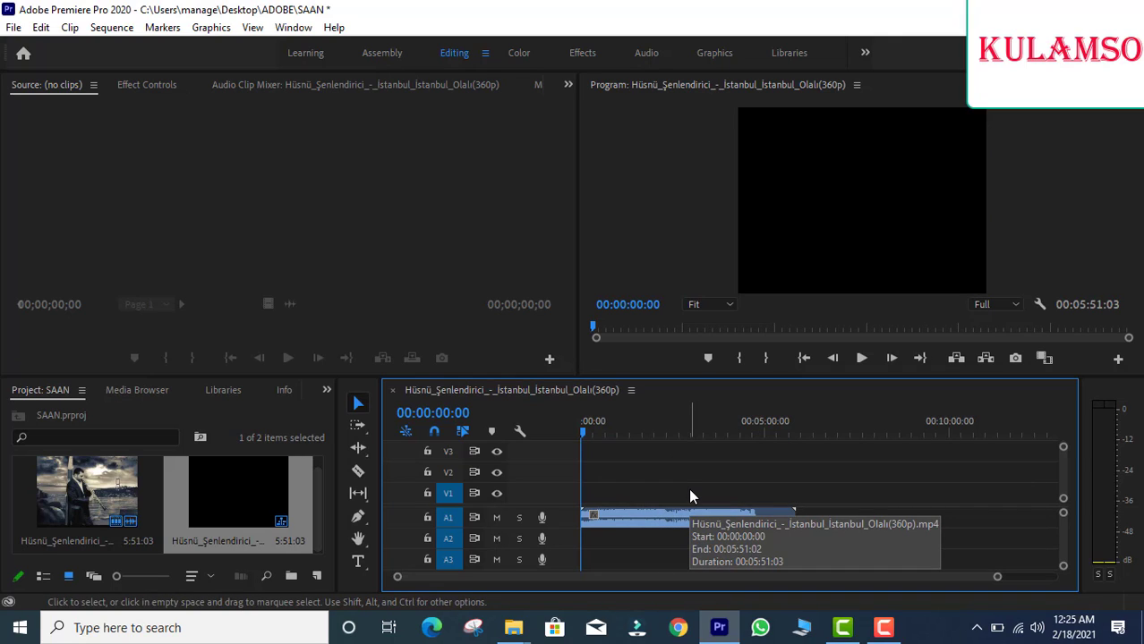
pyautogui.click(700, 521)
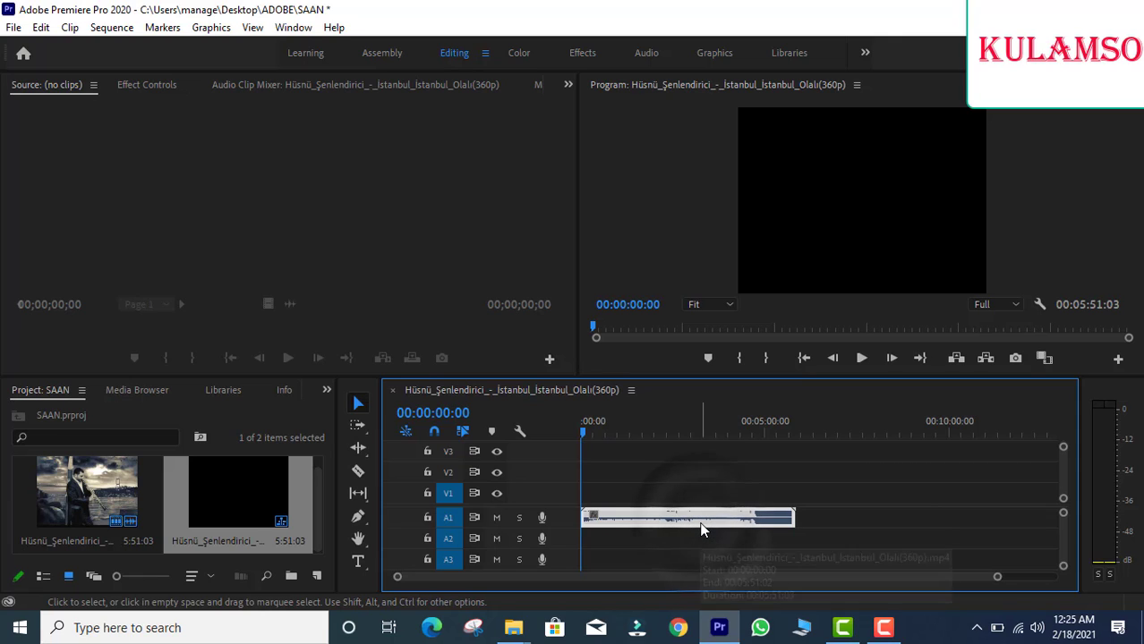
pyautogui.hotkey('ctrl', 'z')
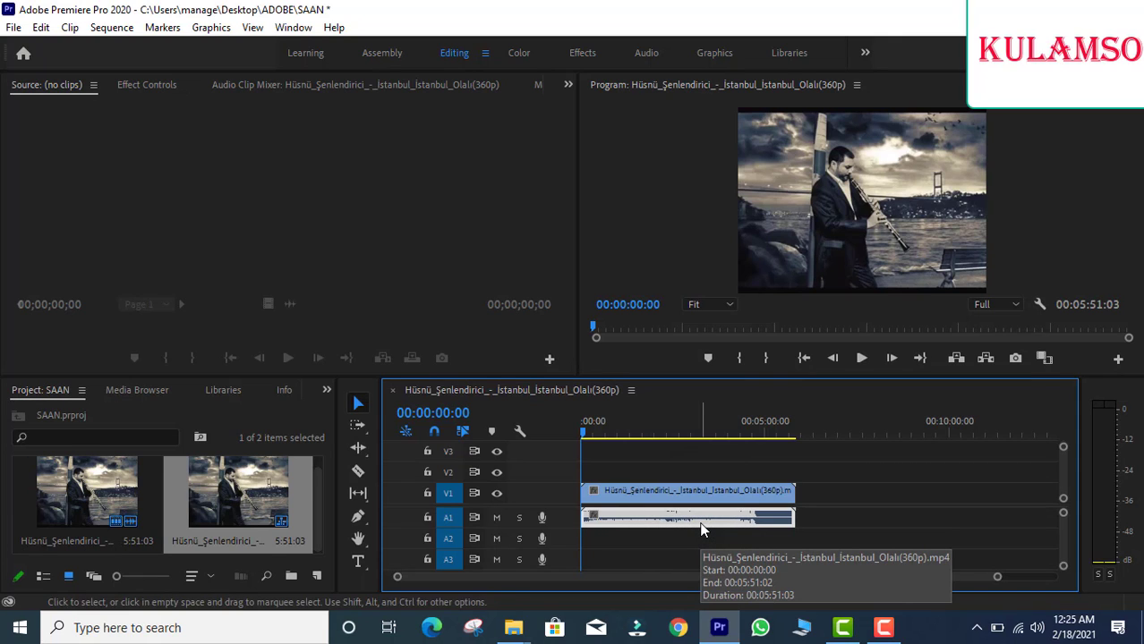
pyautogui.press('Delete')
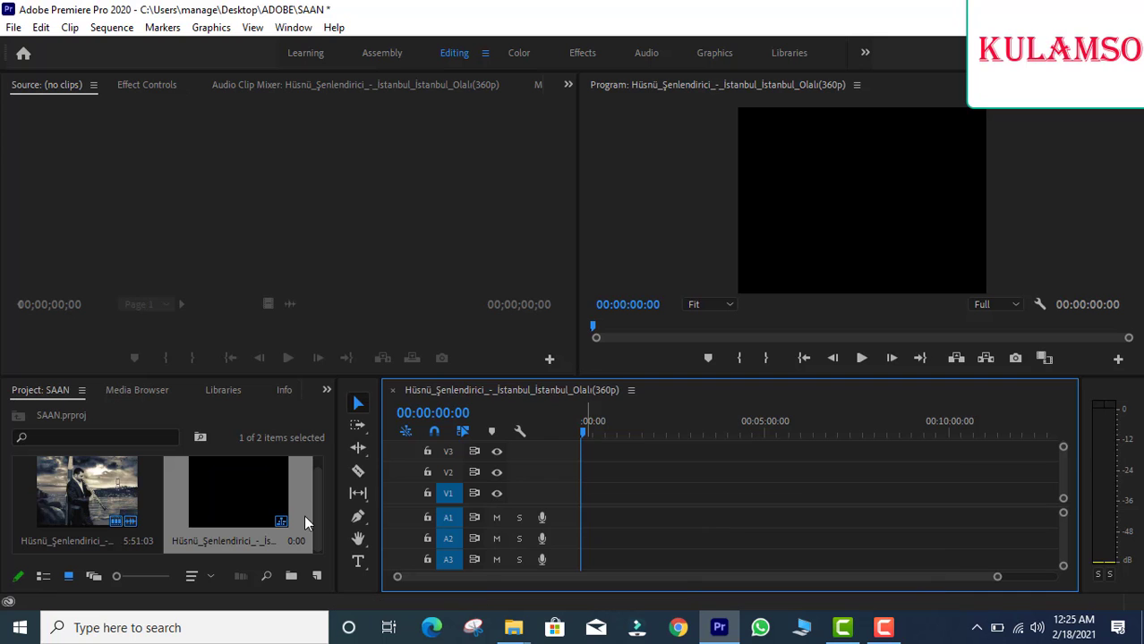
pyautogui.doubleClick(110, 504)
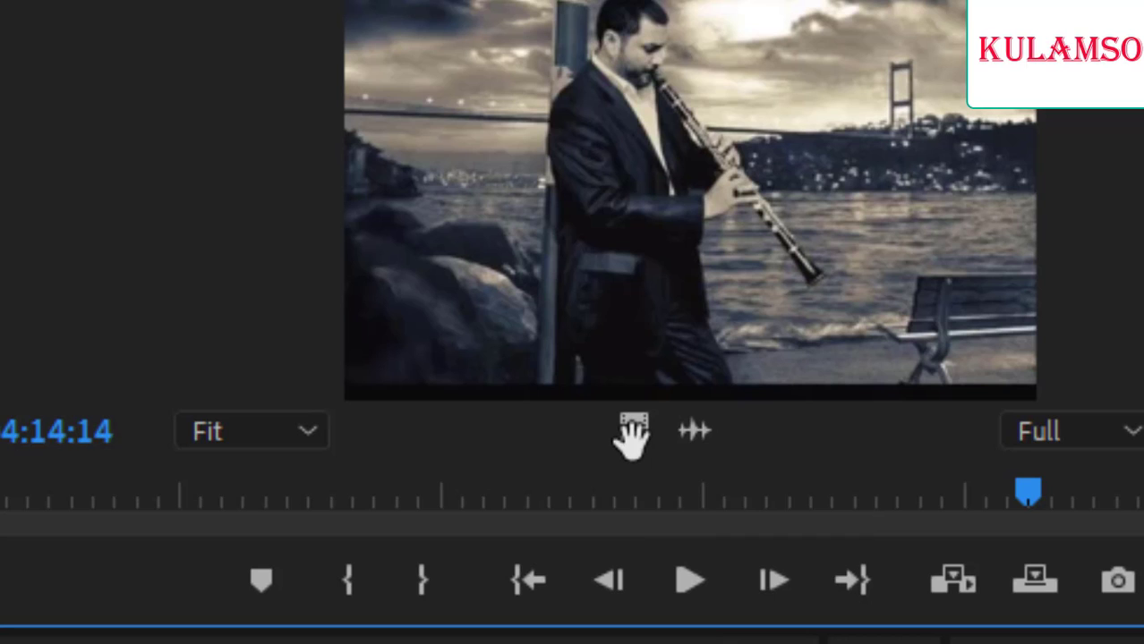
pyautogui.moveTo(632, 434); pyautogui.dragTo(680, 626)
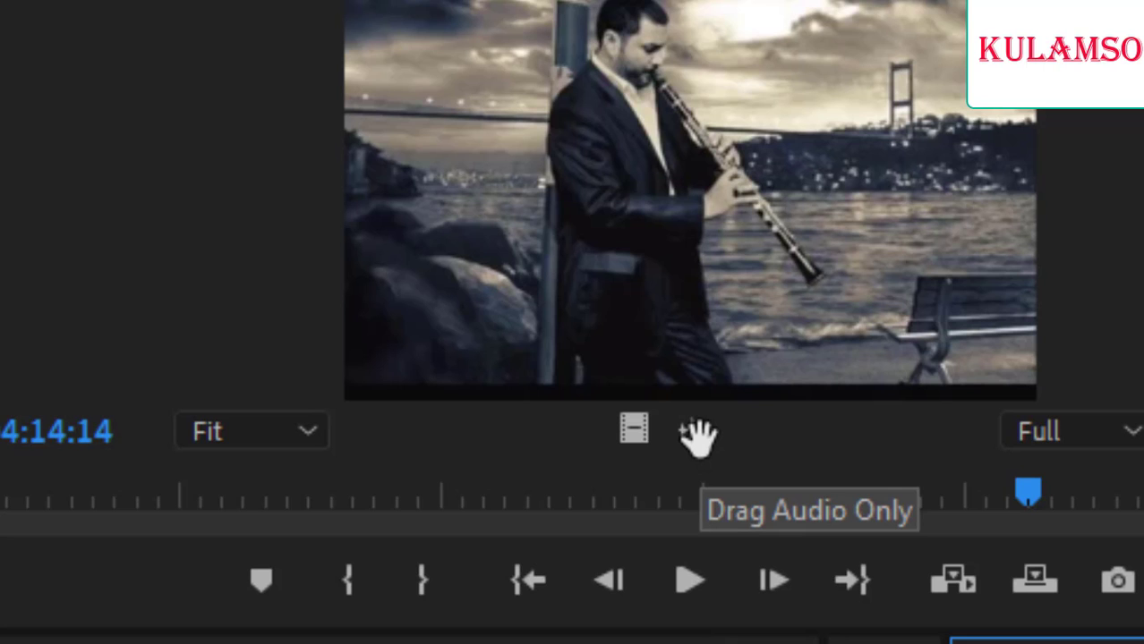
pyautogui.click(697, 436)
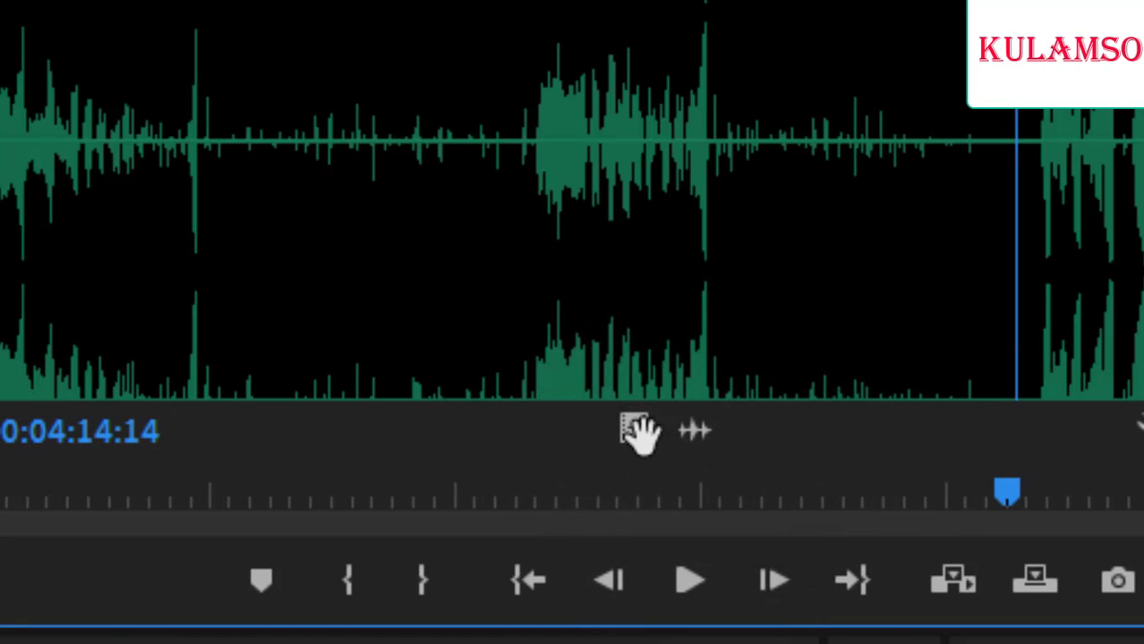
pyautogui.click(636, 435)
pyautogui.click(691, 434)
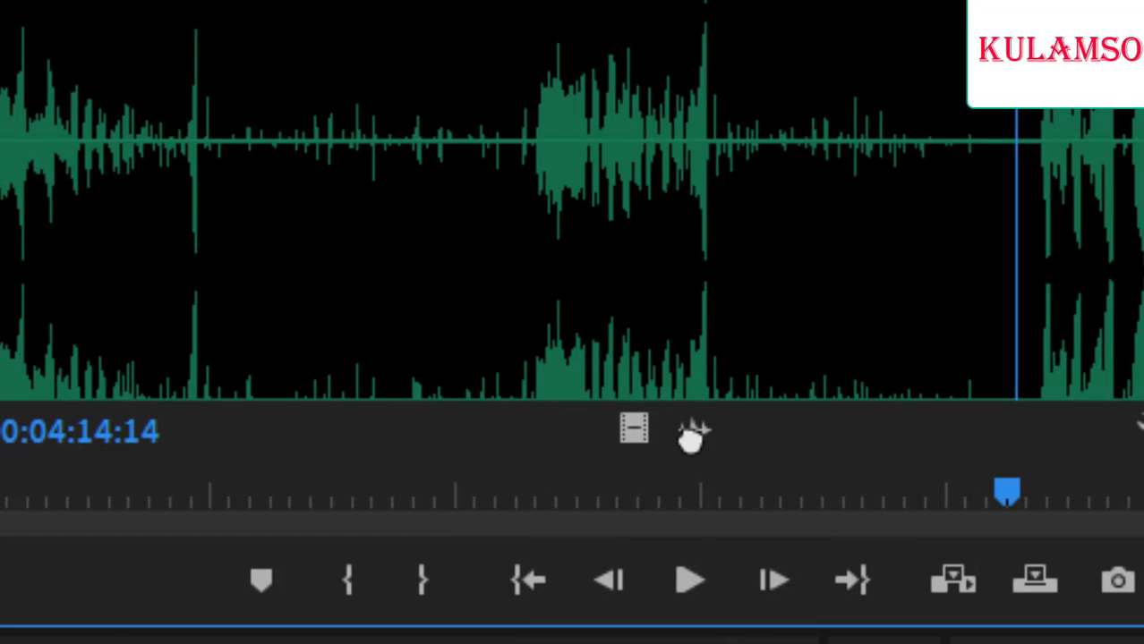
pyautogui.click(637, 434)
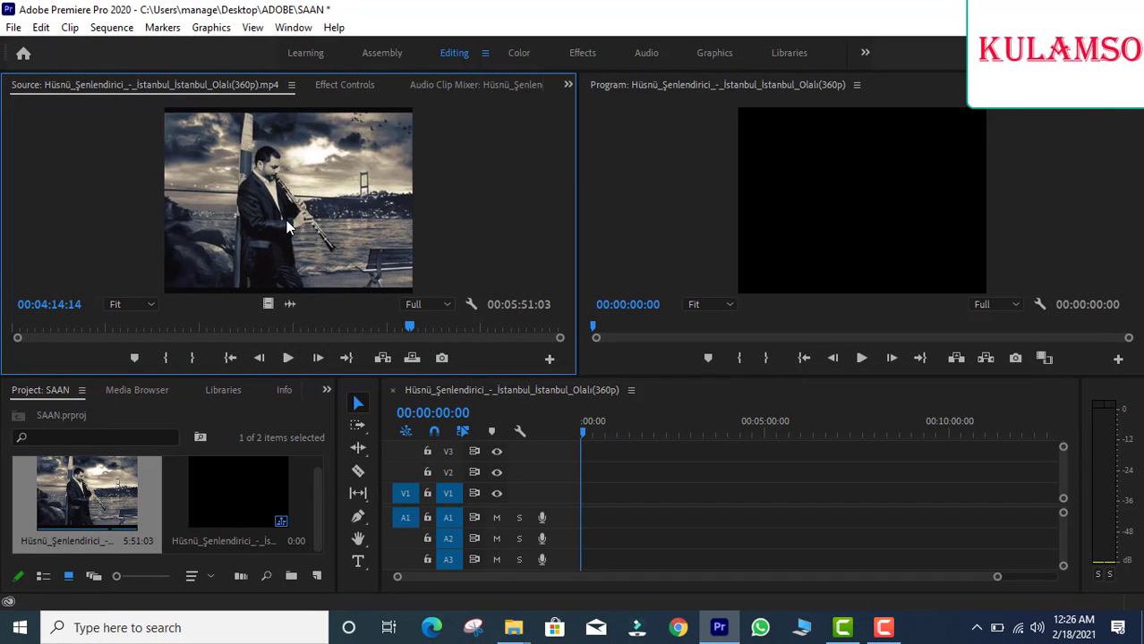
# Place only the clarinet video on V1 and split it at 00:02:33:00 with Ctrl+K
pyautogui.moveTo(287, 221)
pyautogui.mouseDown()
pyautogui.moveTo(663, 523)
pyautogui.moveTo(367, 295)
pyautogui.mouseUp()
pyautogui.moveTo(289, 306)
pyautogui.mouseDown()
pyautogui.moveTo(271, 316)
pyautogui.moveTo(606, 517)
pyautogui.moveTo(593, 514)
pyautogui.mouseUp()
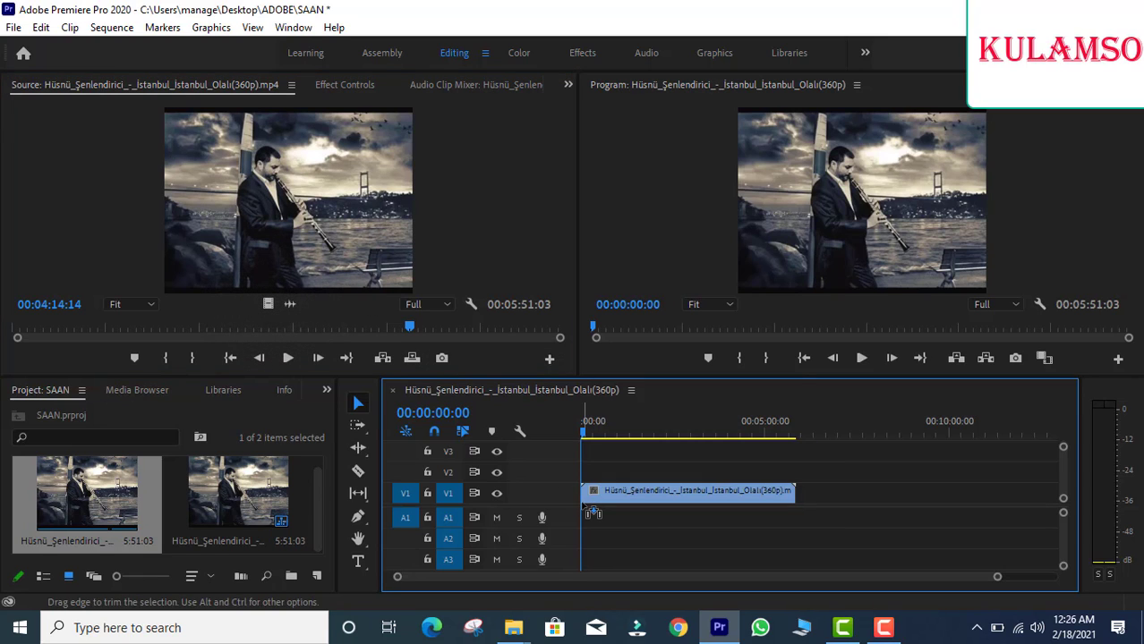
pyautogui.moveTo(577, 433); pyautogui.dragTo(683, 490)
pyautogui.click(685, 493)
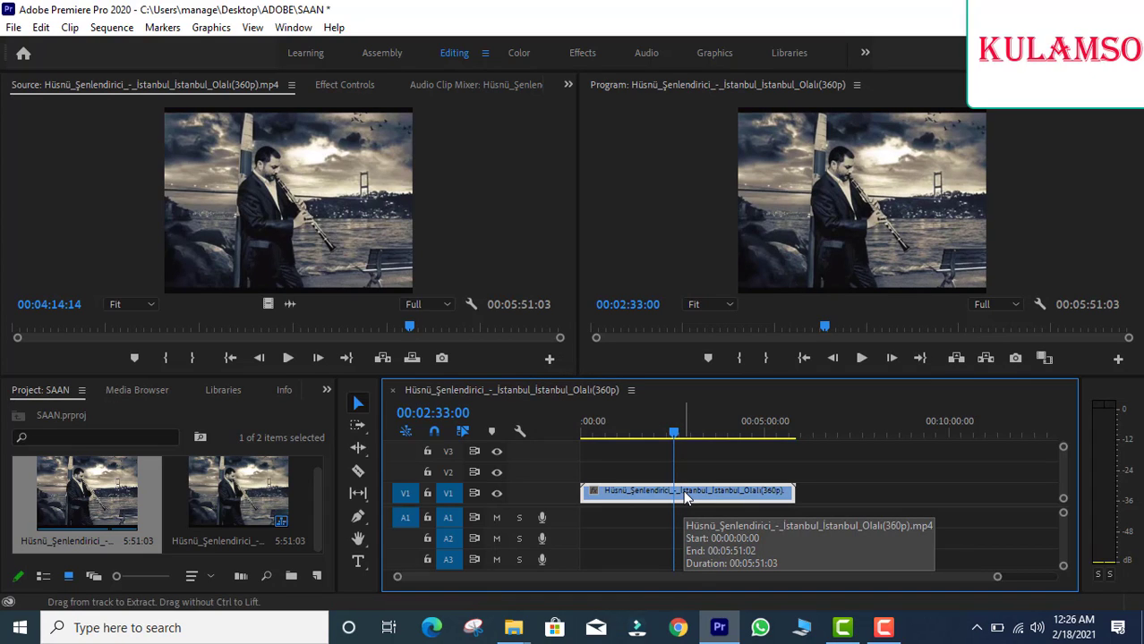
pyautogui.hotkey('ctrl', 'k')
# Move the second part onto V2 at the sequence start and slightly extend the V1 clip's end
pyautogui.moveTo(706, 498); pyautogui.dragTo(662, 478)
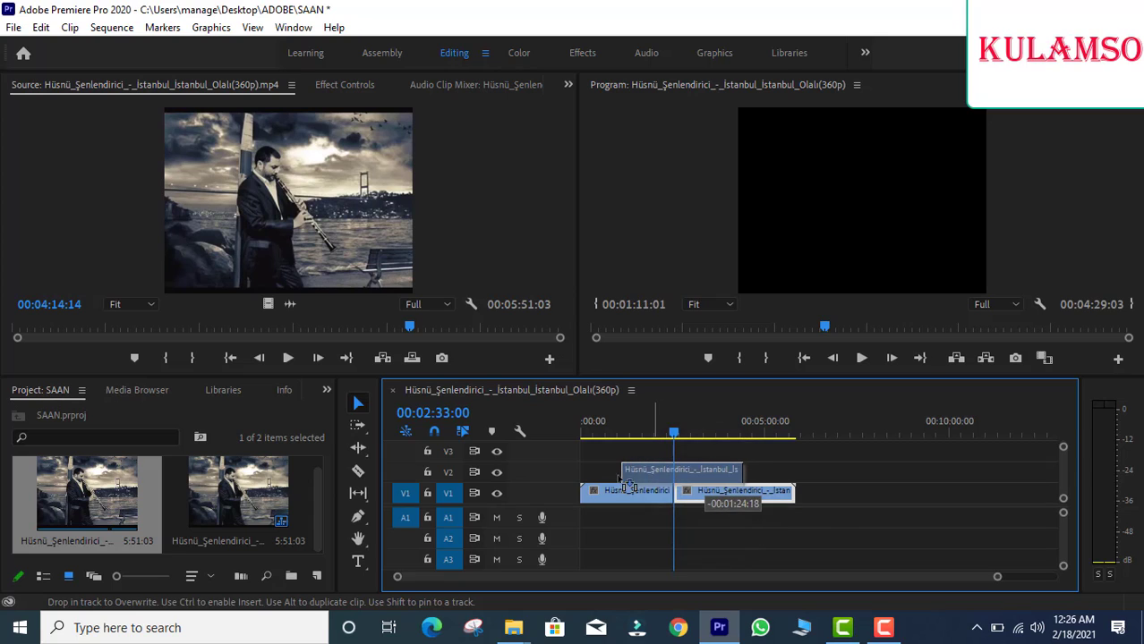
pyautogui.moveTo(663, 481); pyautogui.dragTo(613, 472)
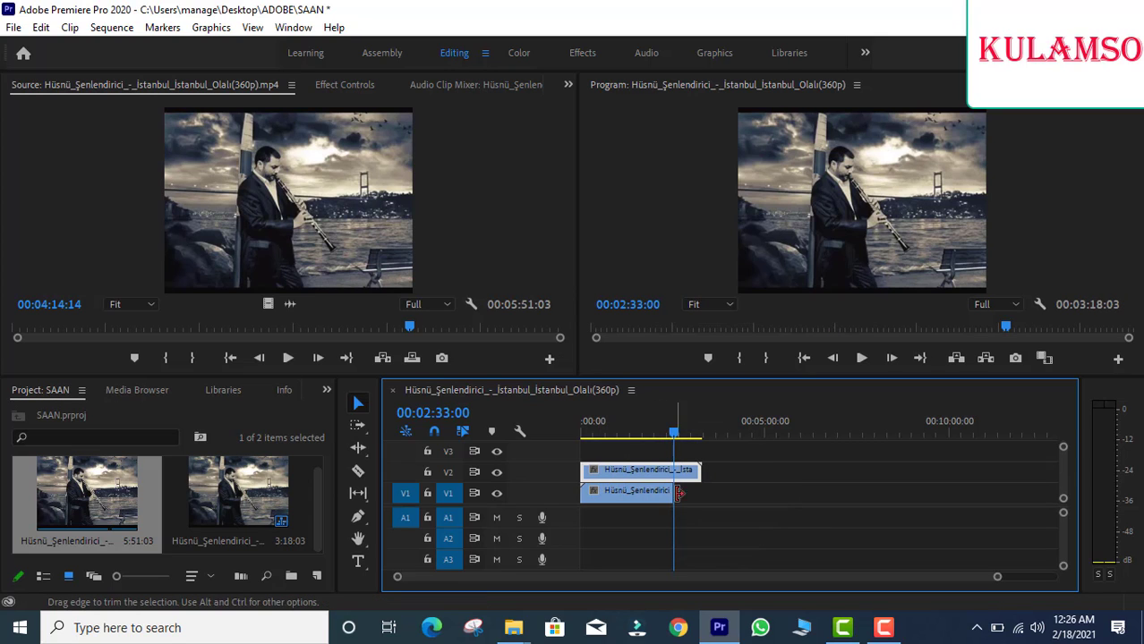
pyautogui.click(671, 494)
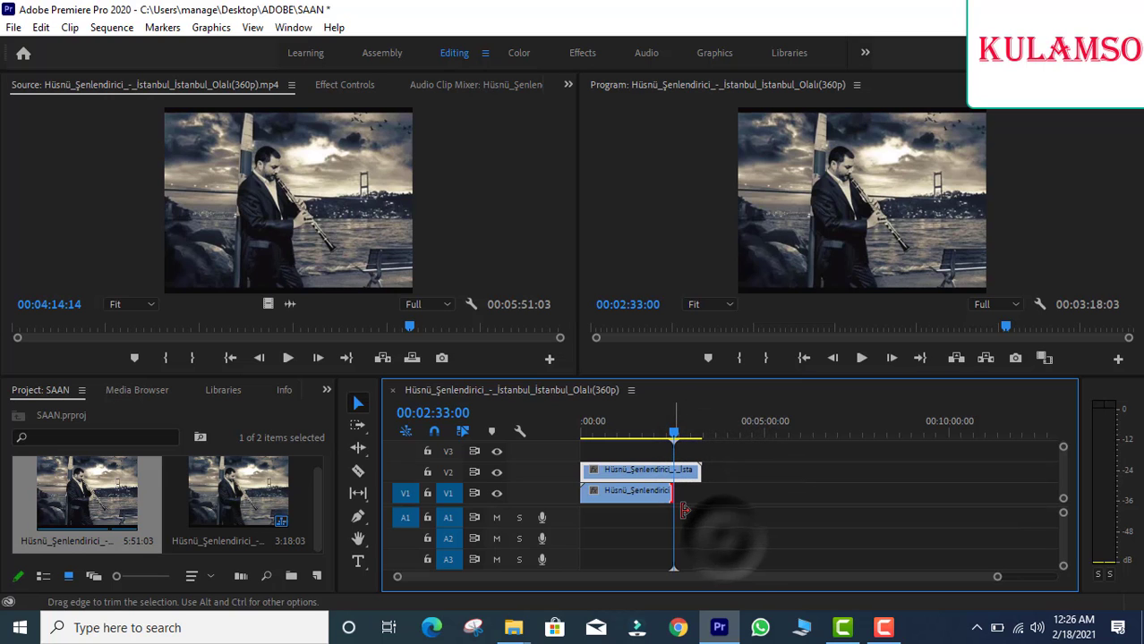
pyautogui.moveTo(672, 491); pyautogui.dragTo(688, 491)
# Select the V1 and V2 clips and group them together
pyautogui.moveTo(727, 525); pyautogui.dragTo(581, 461)
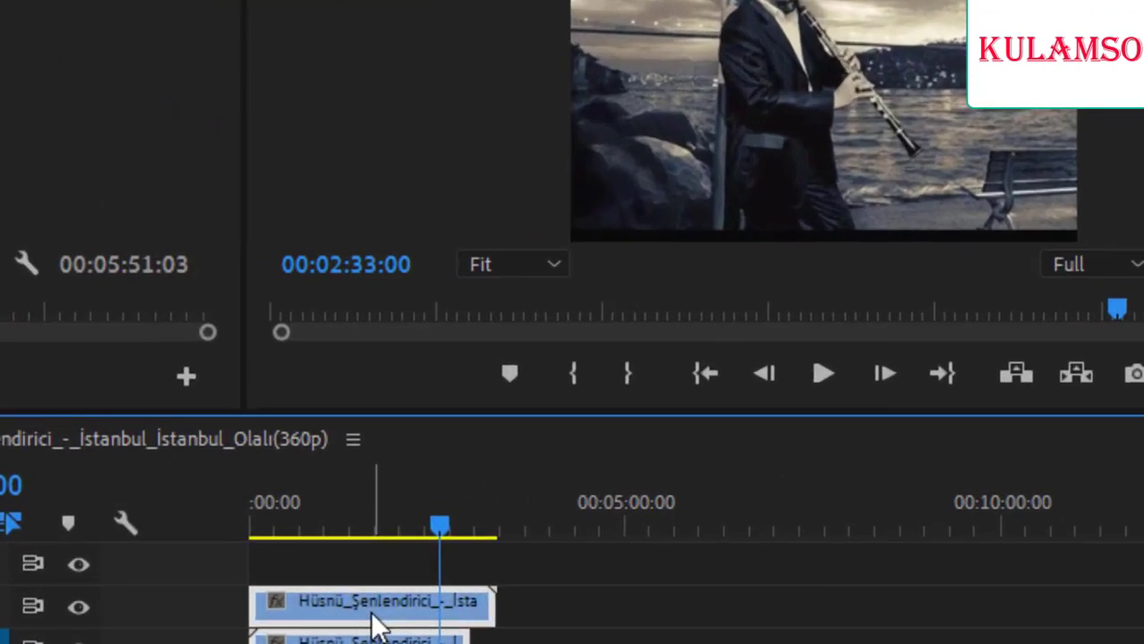
pyautogui.rightClick(640, 477)
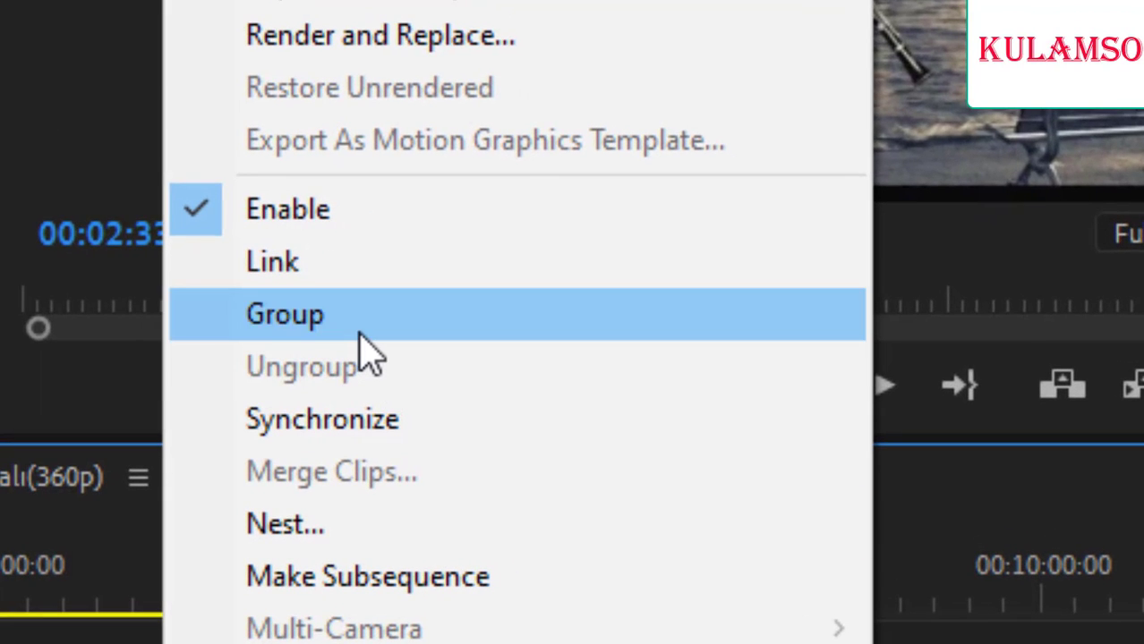
pyautogui.click(365, 320)
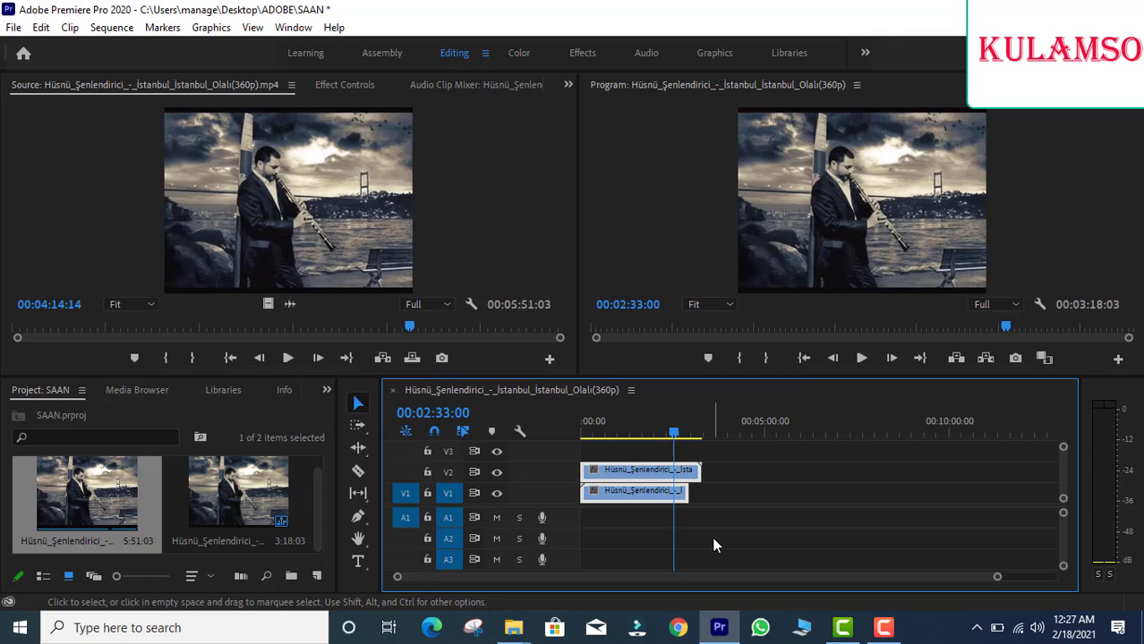
# Nest the grouped clips as Nested Sequence 01 and shift it slightly later on V1
pyautogui.rightClick(673, 479)
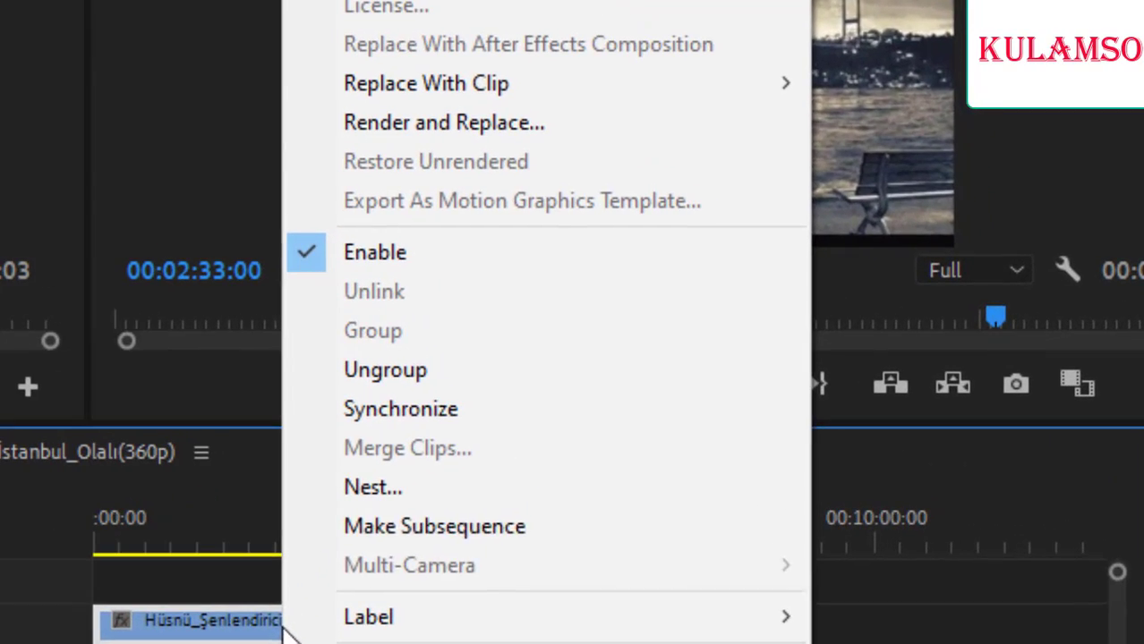
pyautogui.click(375, 486)
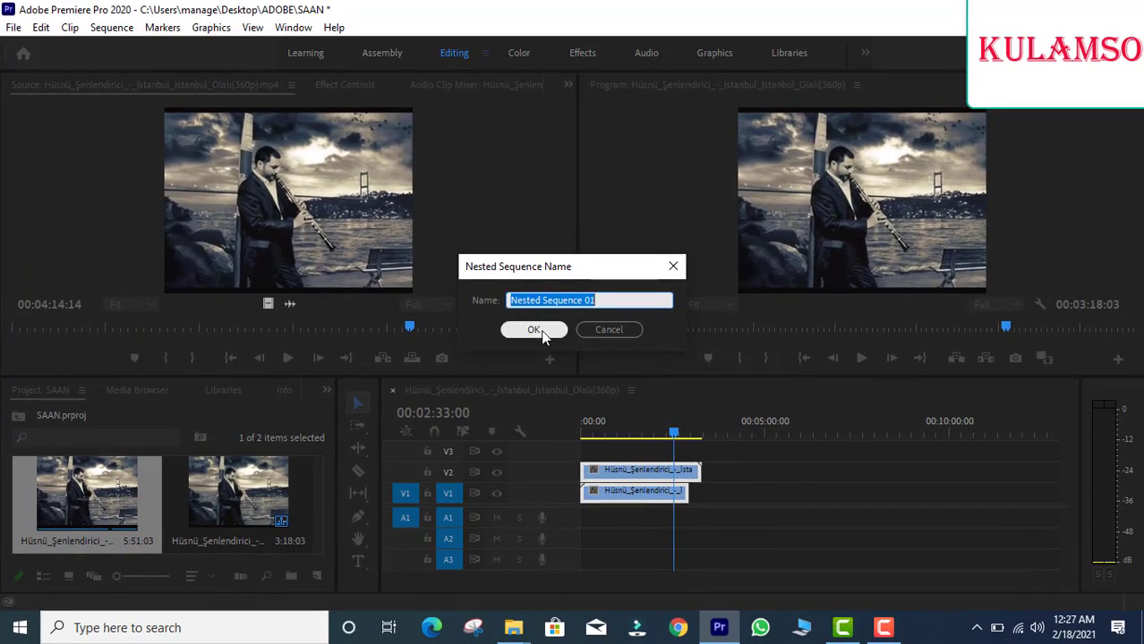
pyautogui.click(541, 328)
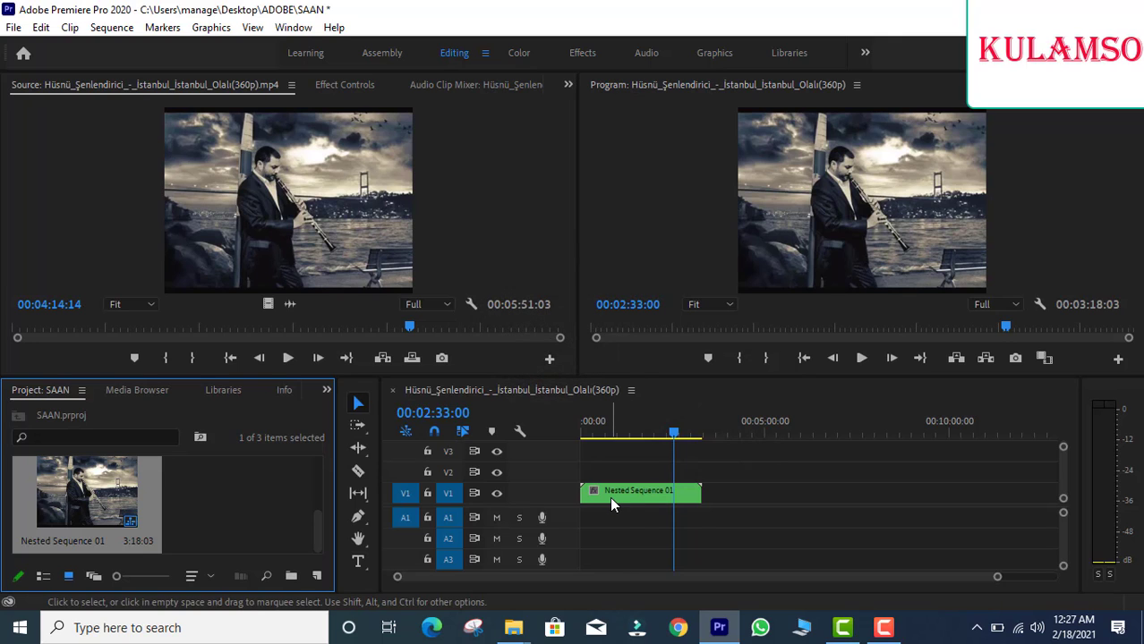
pyautogui.moveTo(612, 503)
pyautogui.mouseDown()
pyautogui.moveTo(707, 512)
pyautogui.moveTo(631, 503)
pyautogui.mouseUp()
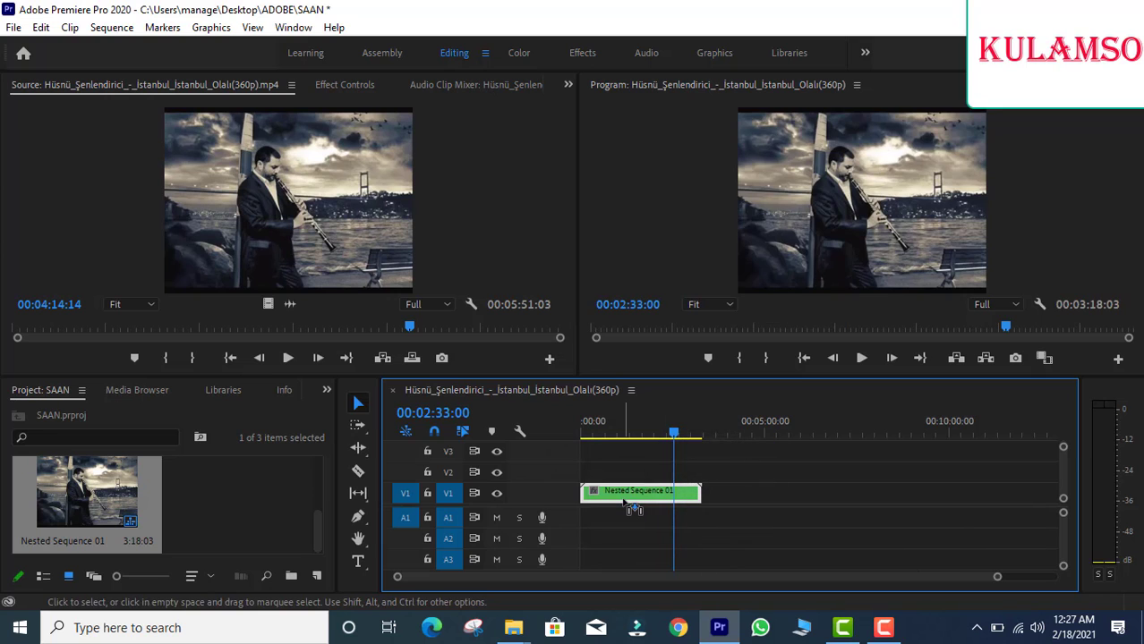
# Import the media files from the tusaal folder into the project
pyautogui.doubleClick(293, 517)
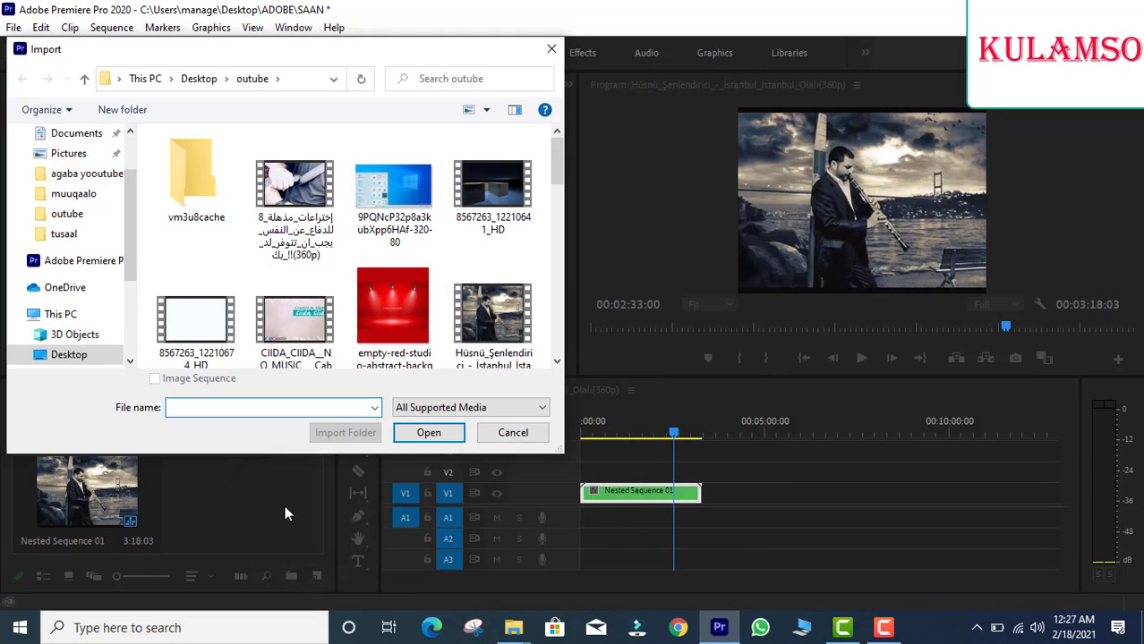
pyautogui.click(96, 239)
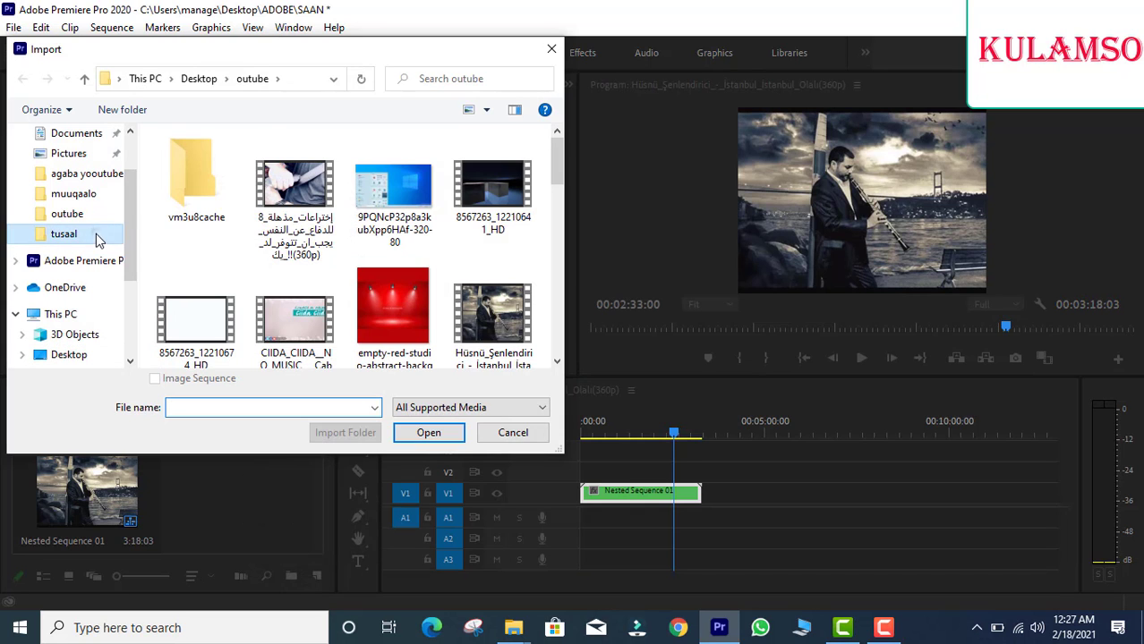
pyautogui.moveTo(282, 236); pyautogui.dragTo(221, 169)
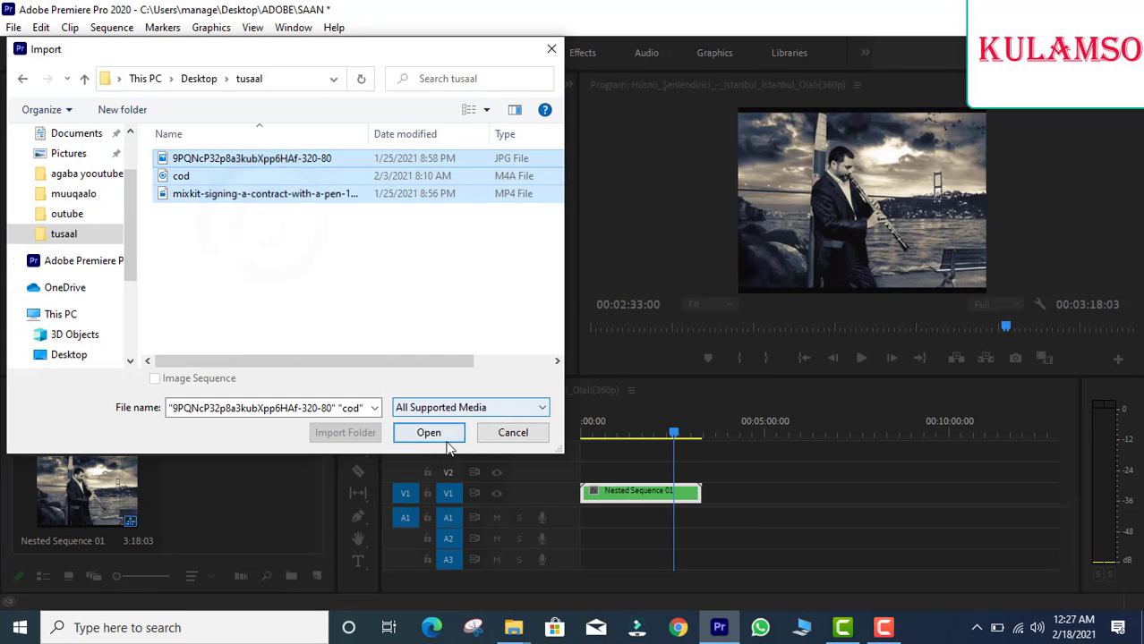
pyautogui.click(445, 442)
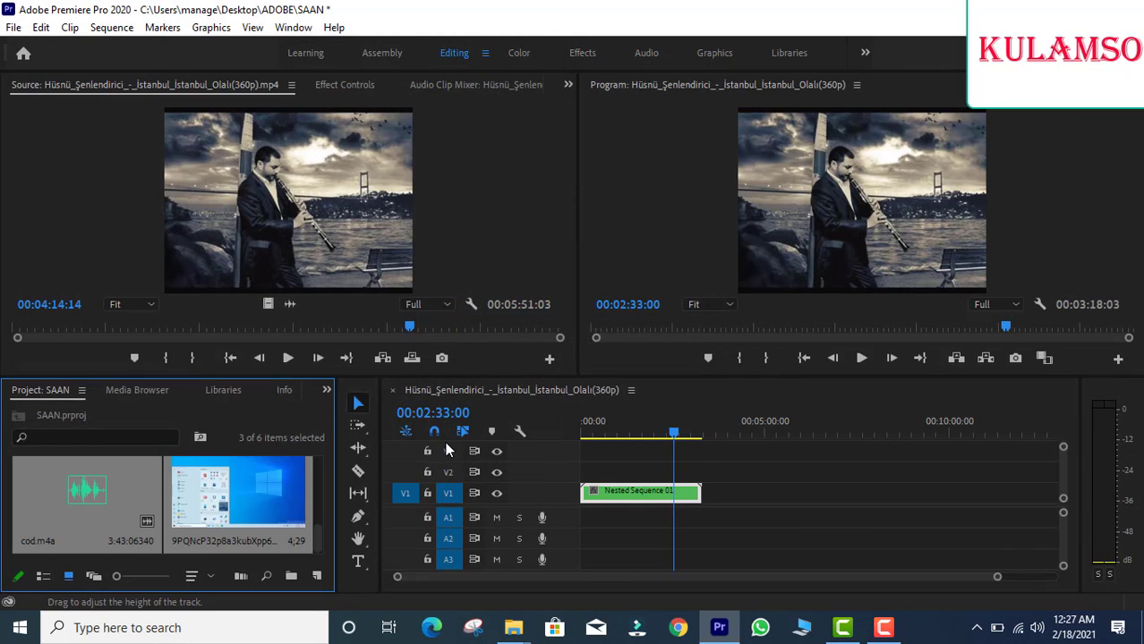
# Replace Nested Sequence 01 with the contract clip at the V1 start, keeping existing sequence settings
pyautogui.moveTo(724, 527); pyautogui.dragTo(636, 483)
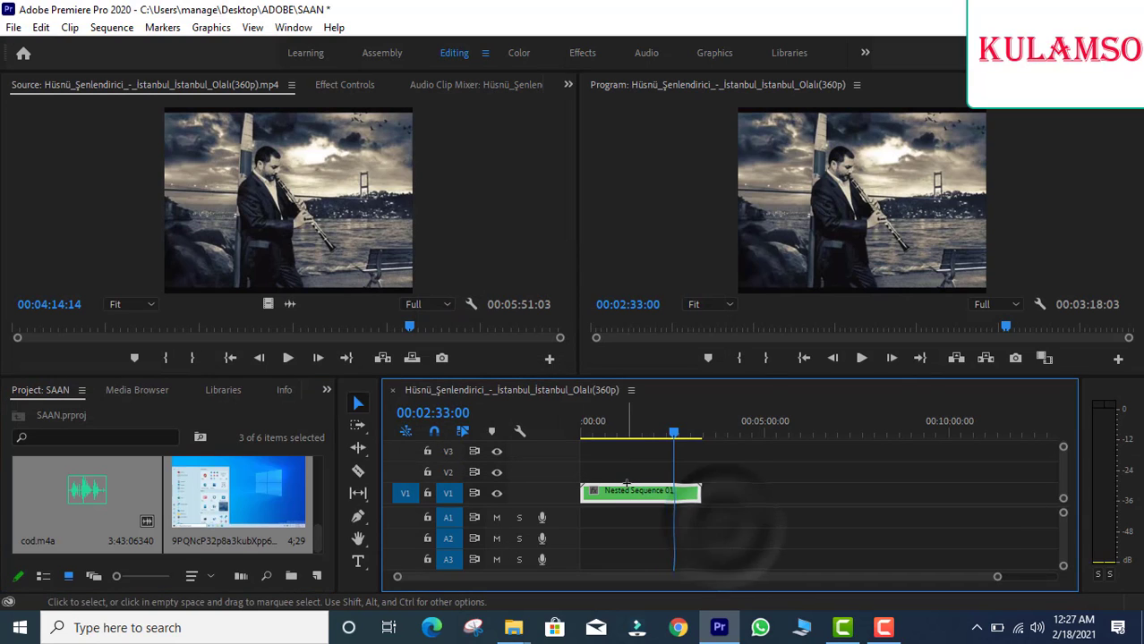
pyautogui.press('Delete')
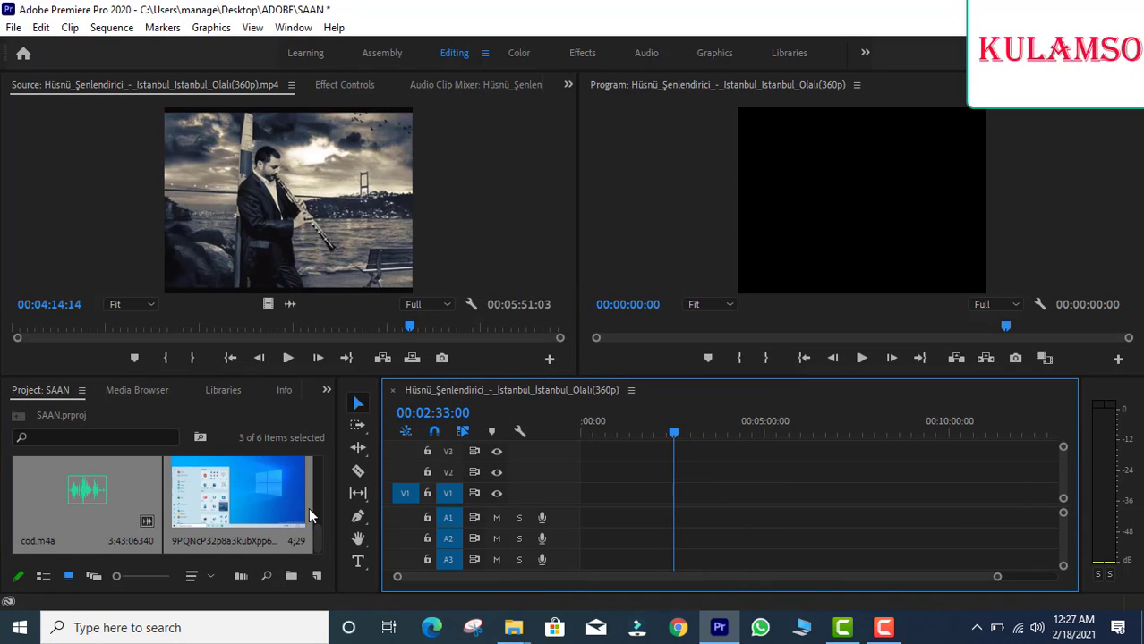
pyautogui.click(310, 516)
pyautogui.scroll(3, 307, 482)
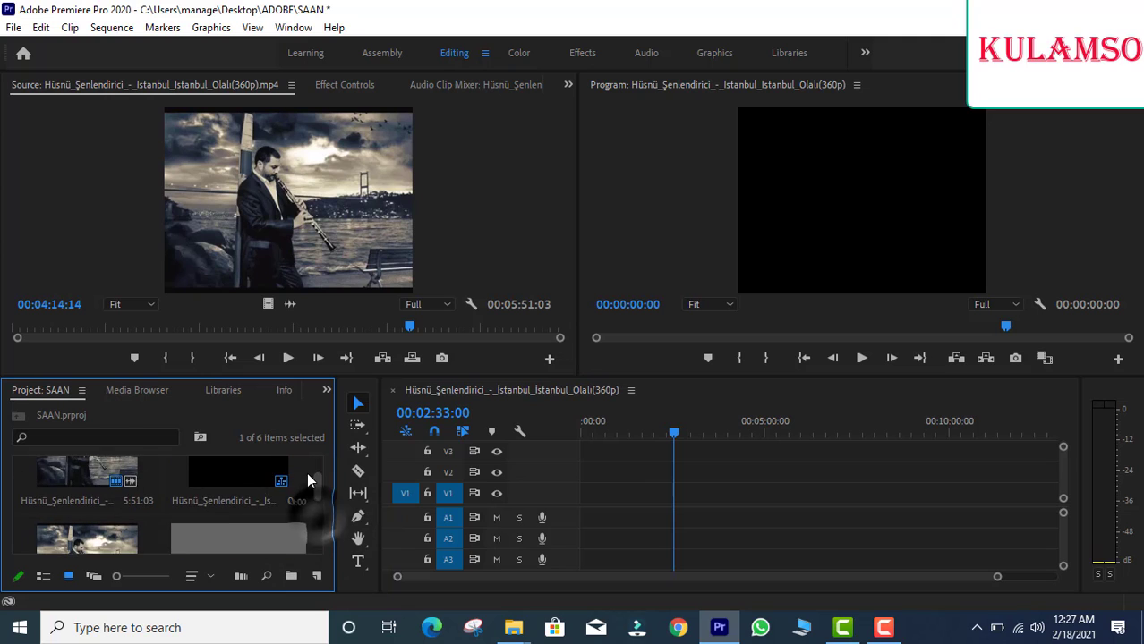
pyautogui.scroll(-3, 307, 472)
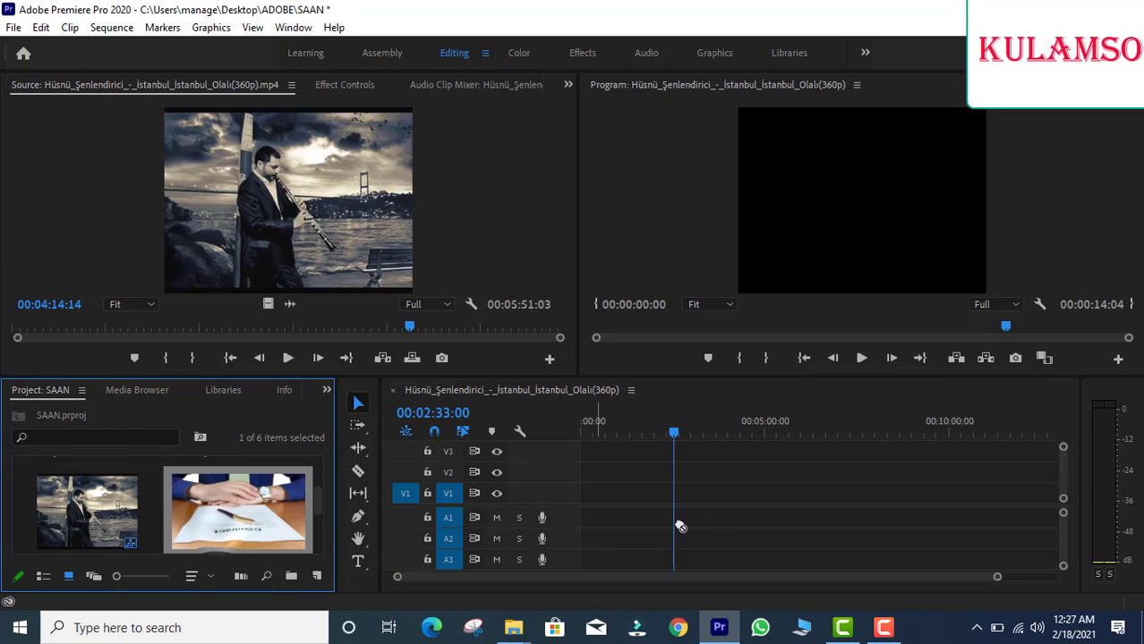
pyautogui.moveTo(681, 527); pyautogui.dragTo(584, 494)
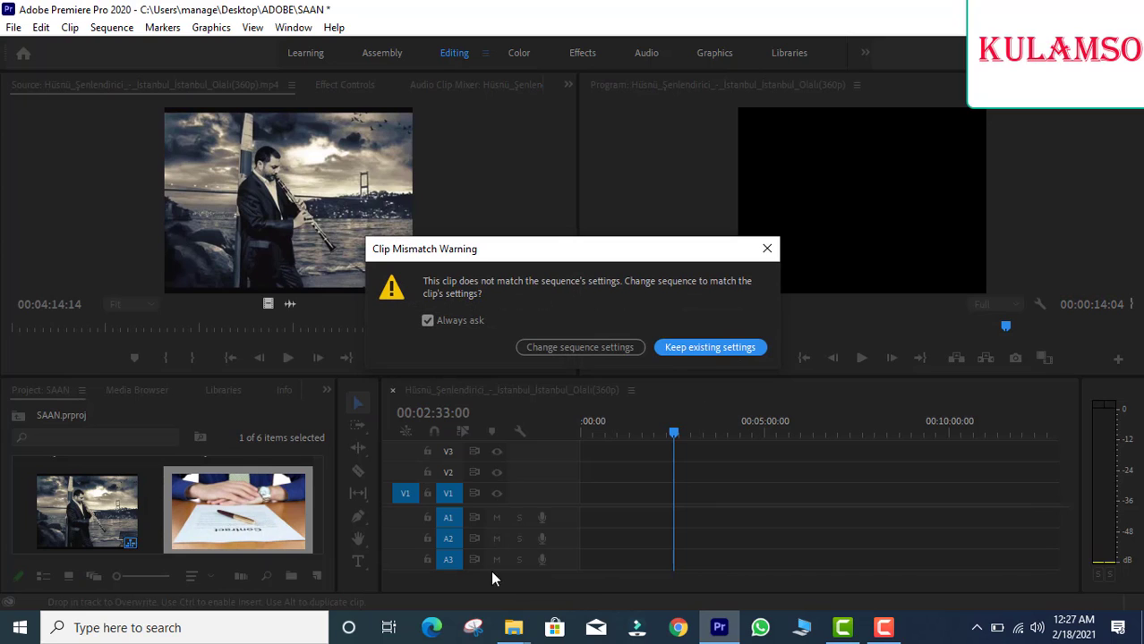
pyautogui.click(683, 348)
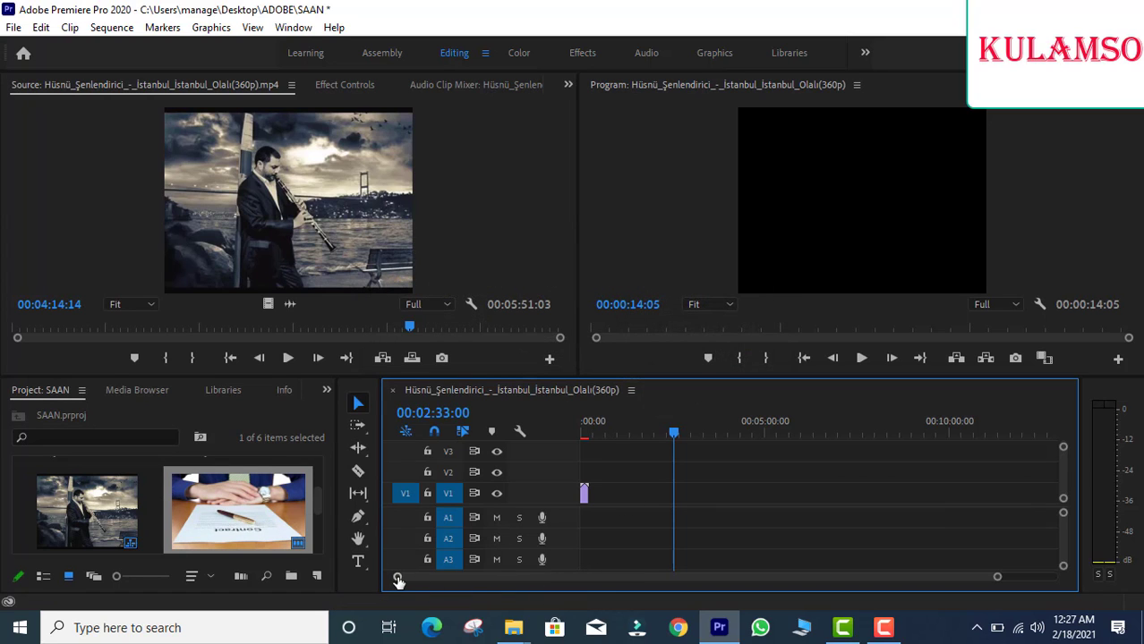
# Zoom the timeline out to about four minutes and return to 00:00:00:00
pyautogui.moveTo(397, 577)
pyautogui.mouseDown()
pyautogui.moveTo(568, 582)
pyautogui.moveTo(480, 587)
pyautogui.mouseUp()
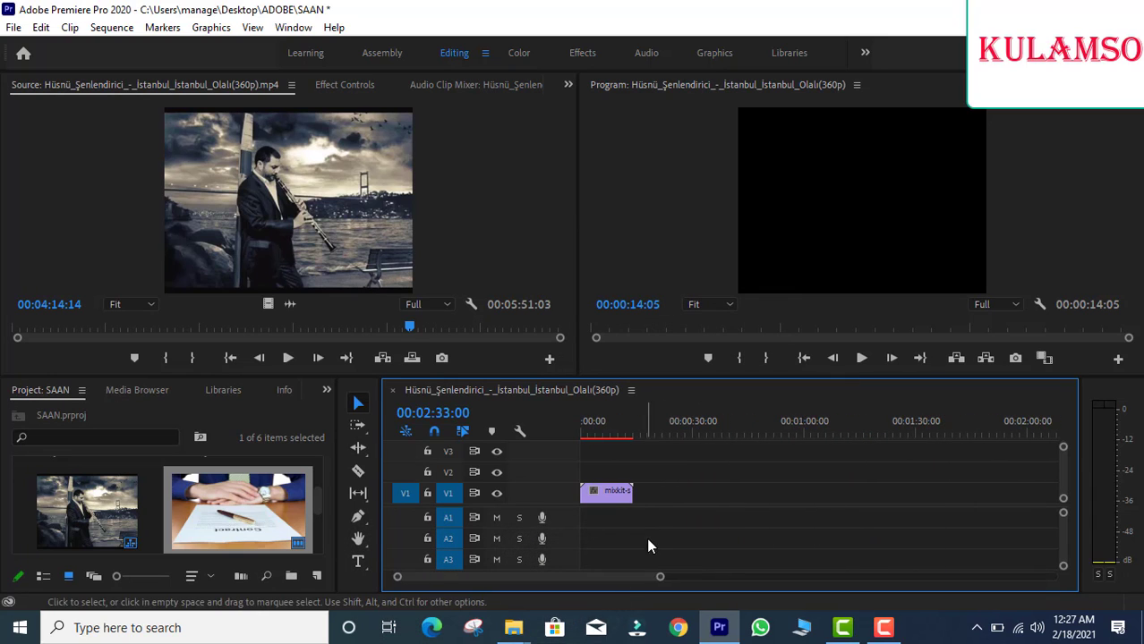
pyautogui.moveTo(659, 581)
pyautogui.mouseDown()
pyautogui.moveTo(752, 580)
pyautogui.moveTo(241, 580)
pyautogui.mouseUp()
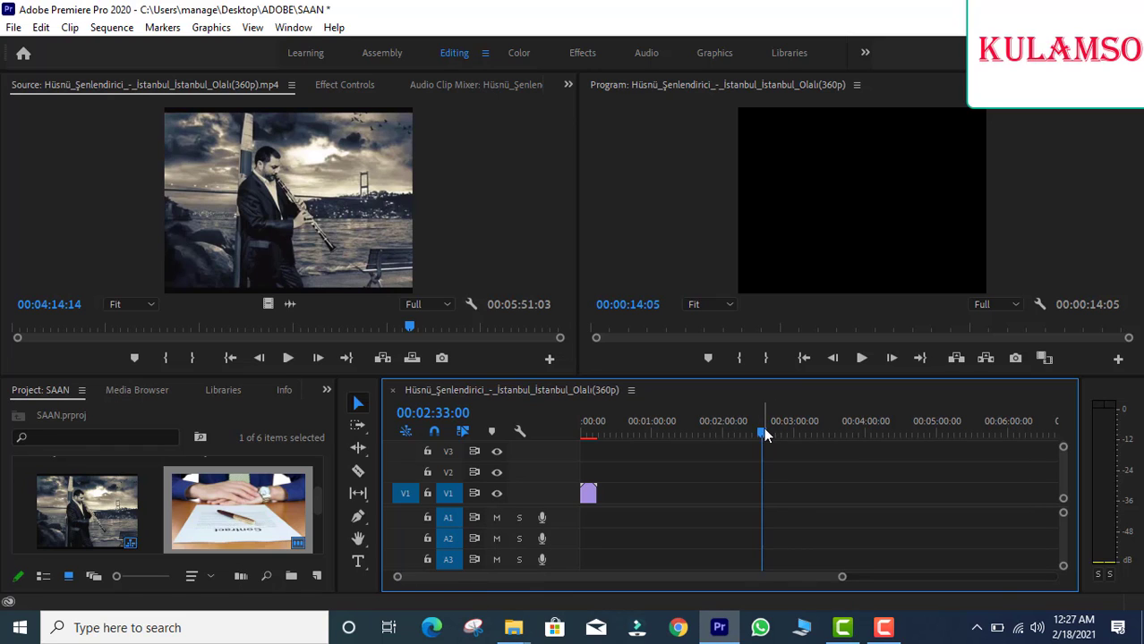
pyautogui.press('Home')
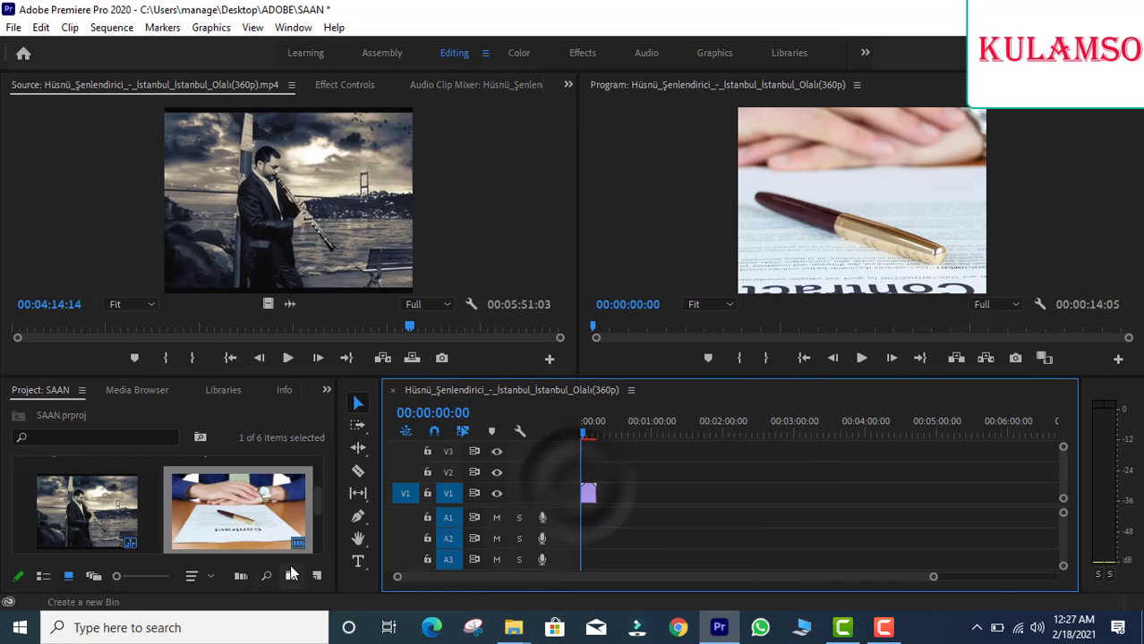
# Place the audio clip on A1 and the Windows screenshot on V2 at the start, trimming both
pyautogui.moveTo(315, 513); pyautogui.dragTo(315, 538)
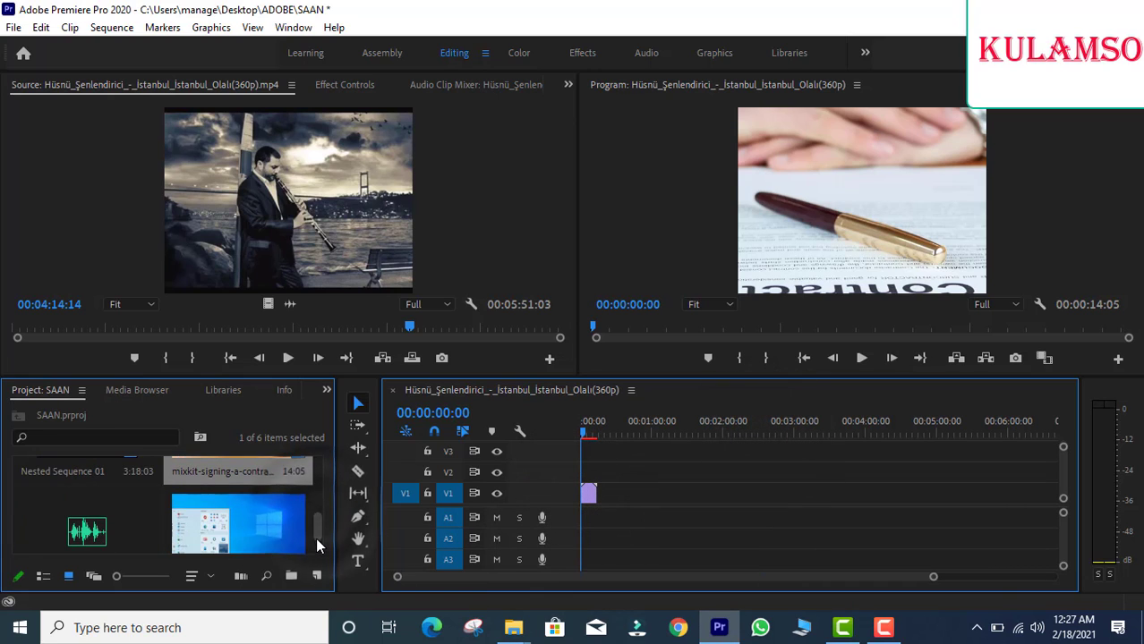
pyautogui.moveTo(87, 519); pyautogui.dragTo(594, 527)
pyautogui.moveTo(843, 517); pyautogui.dragTo(596, 519)
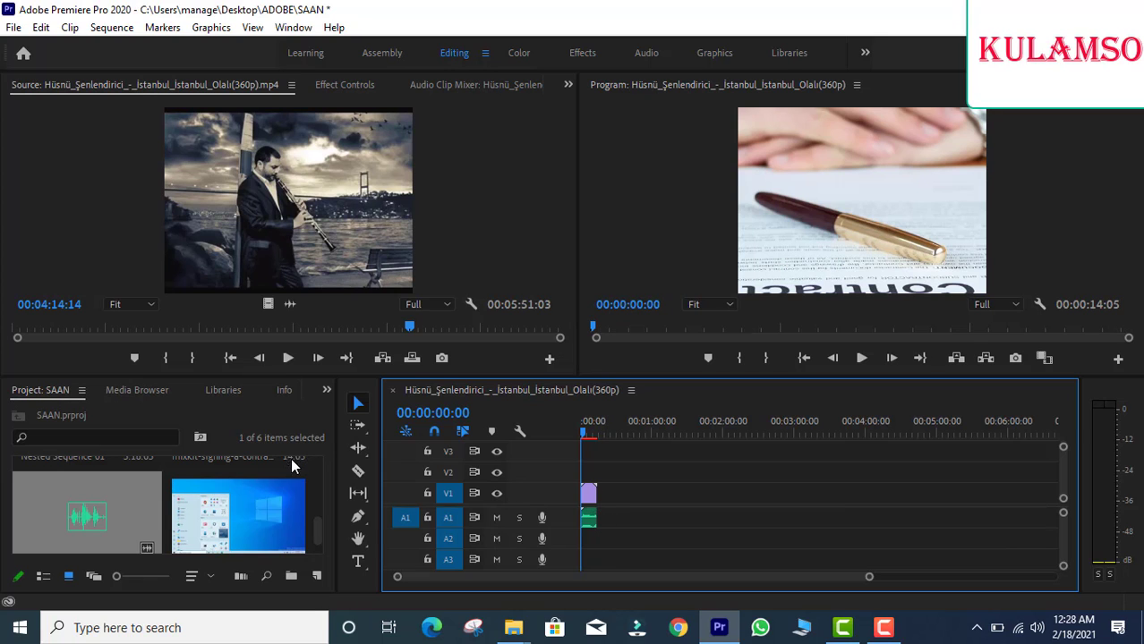
pyautogui.moveTo(235, 516); pyautogui.dragTo(583, 472)
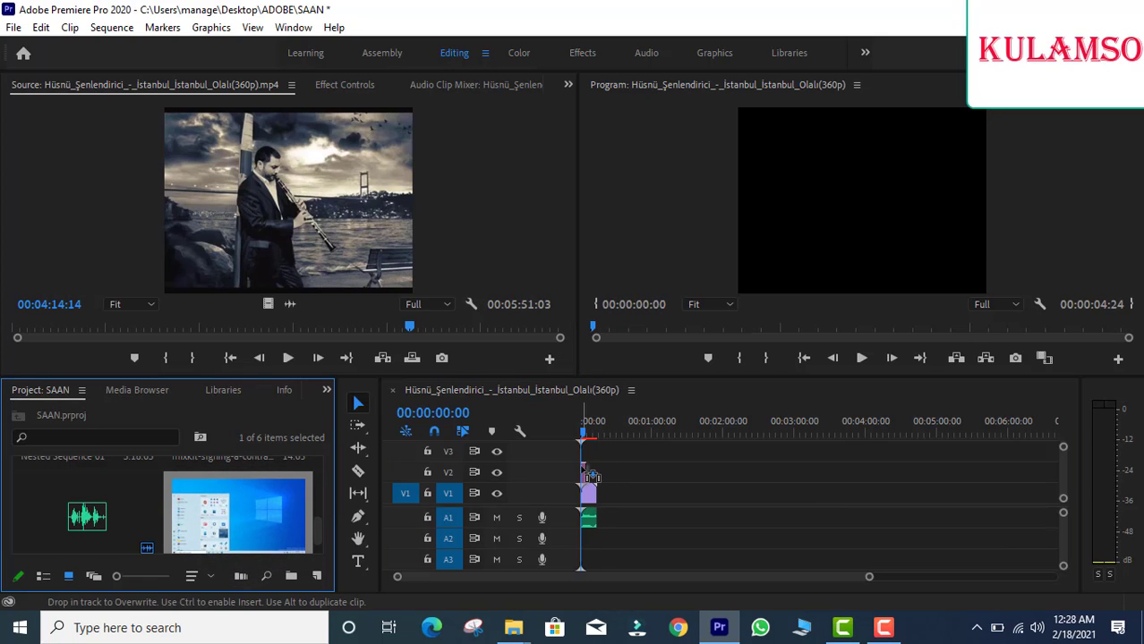
pyautogui.moveTo(585, 468); pyautogui.dragTo(605, 470)
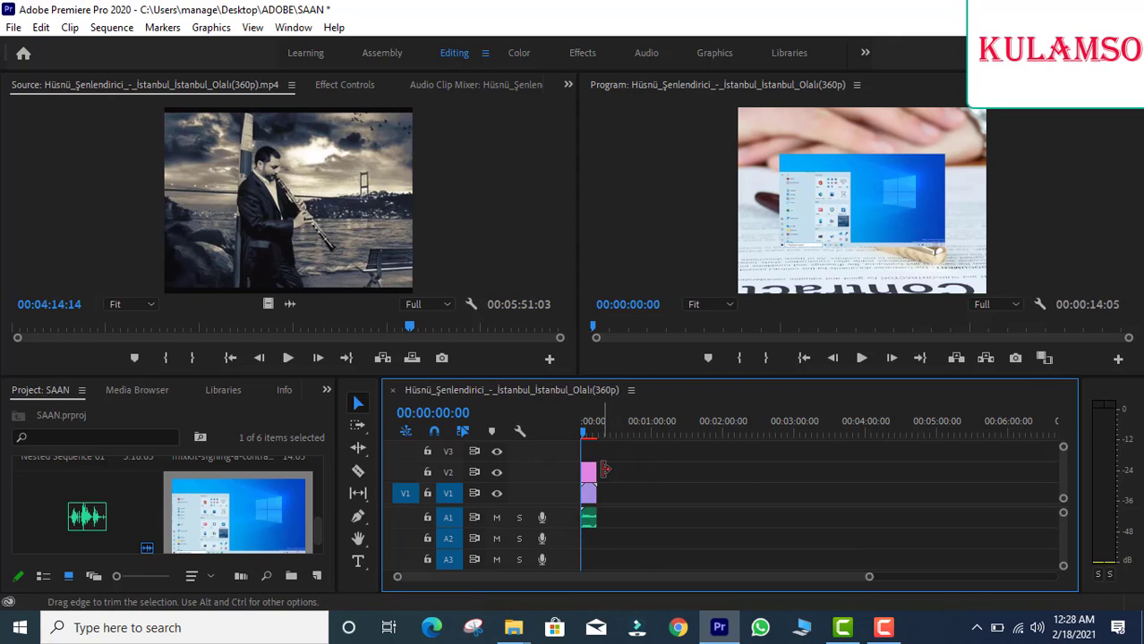
# Nest the stacked clips as Nested Sequence 02, then delete that nest from the timeline
pyautogui.click(882, 202)
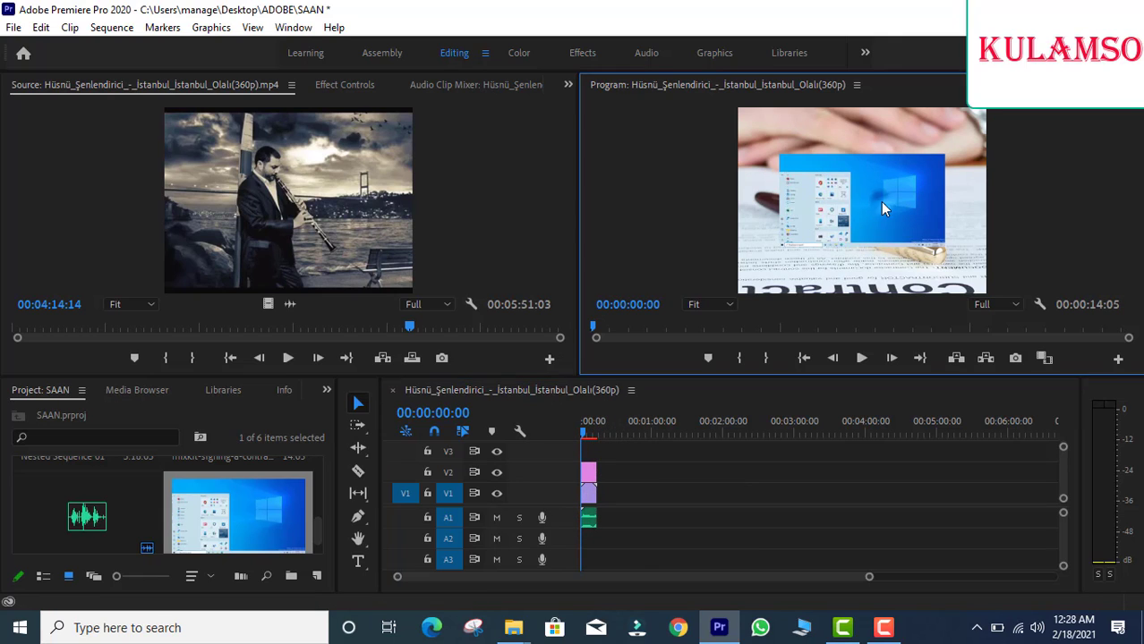
pyautogui.click(622, 472)
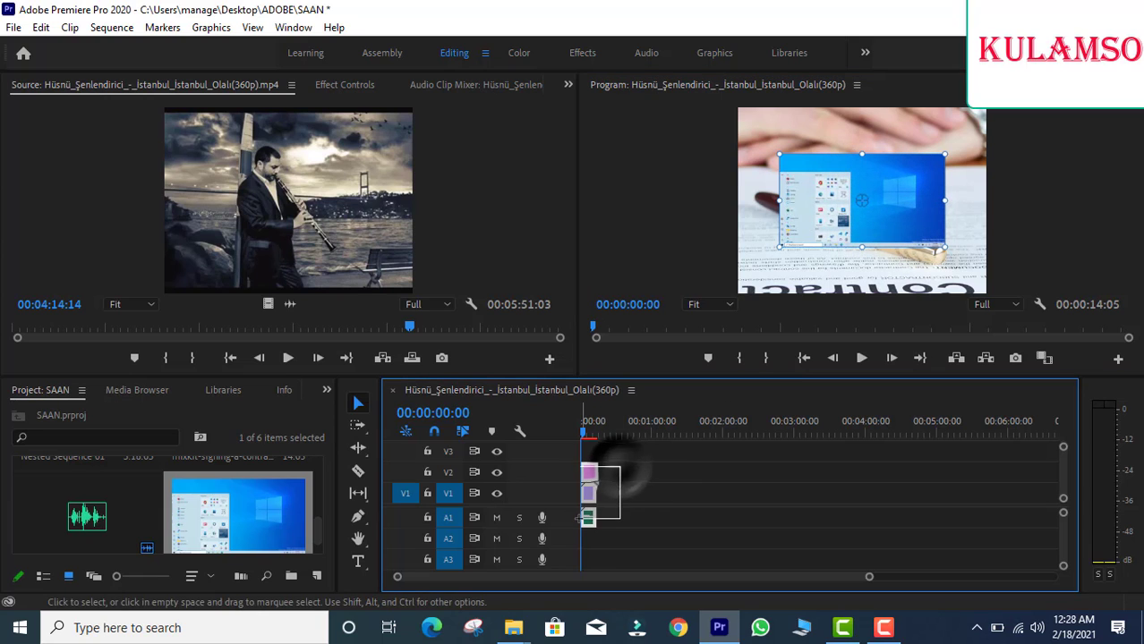
pyautogui.rightClick(589, 498)
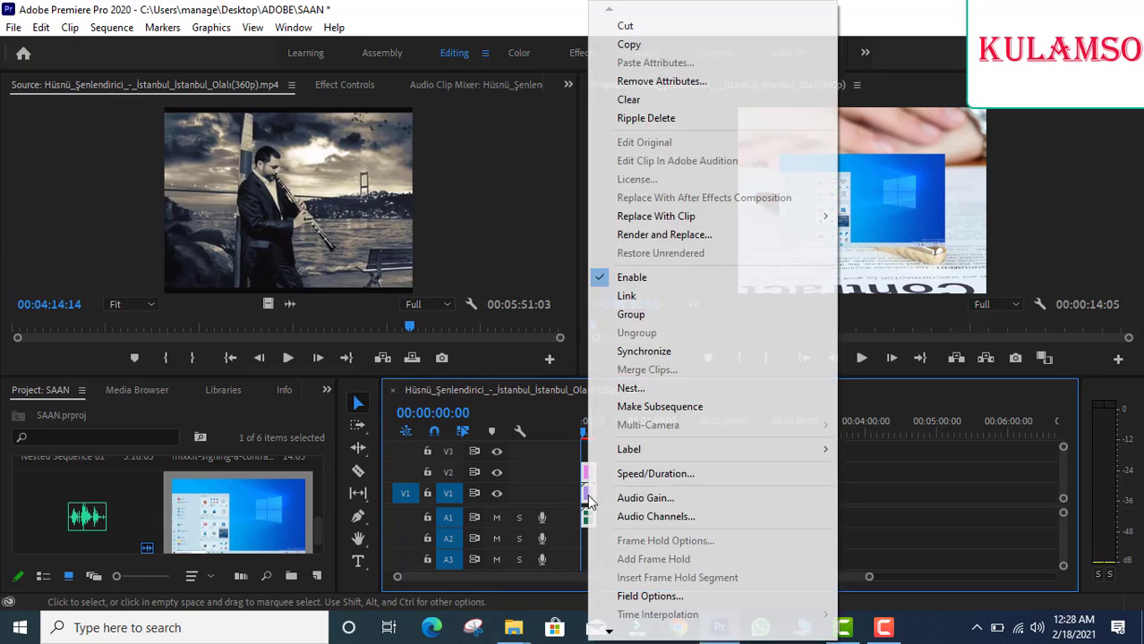
pyautogui.click(653, 389)
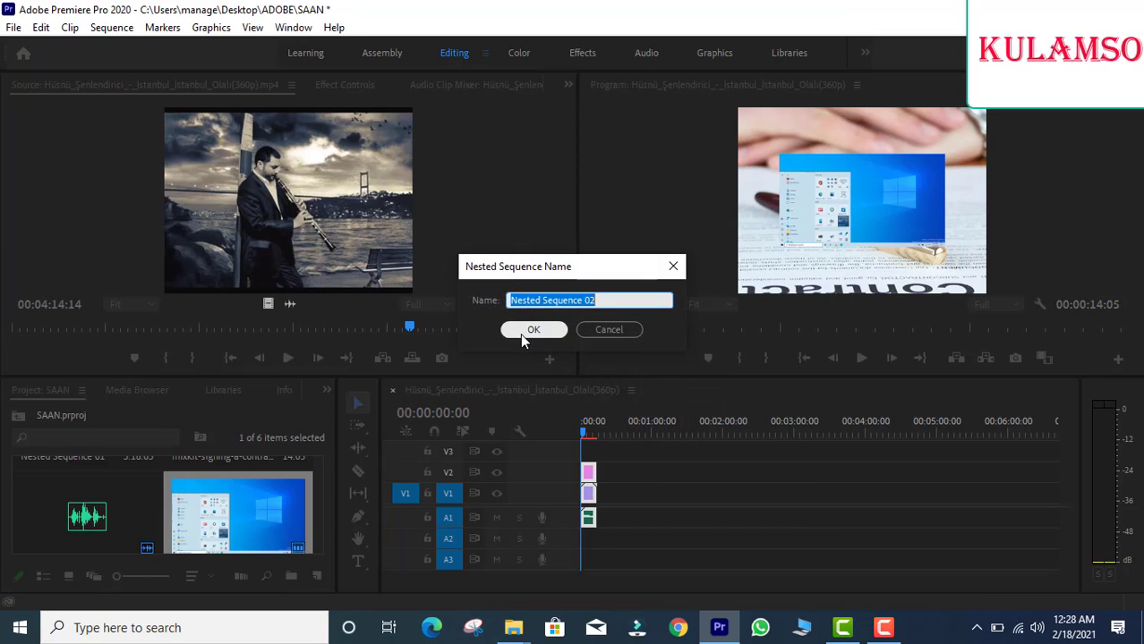
pyautogui.click(522, 332)
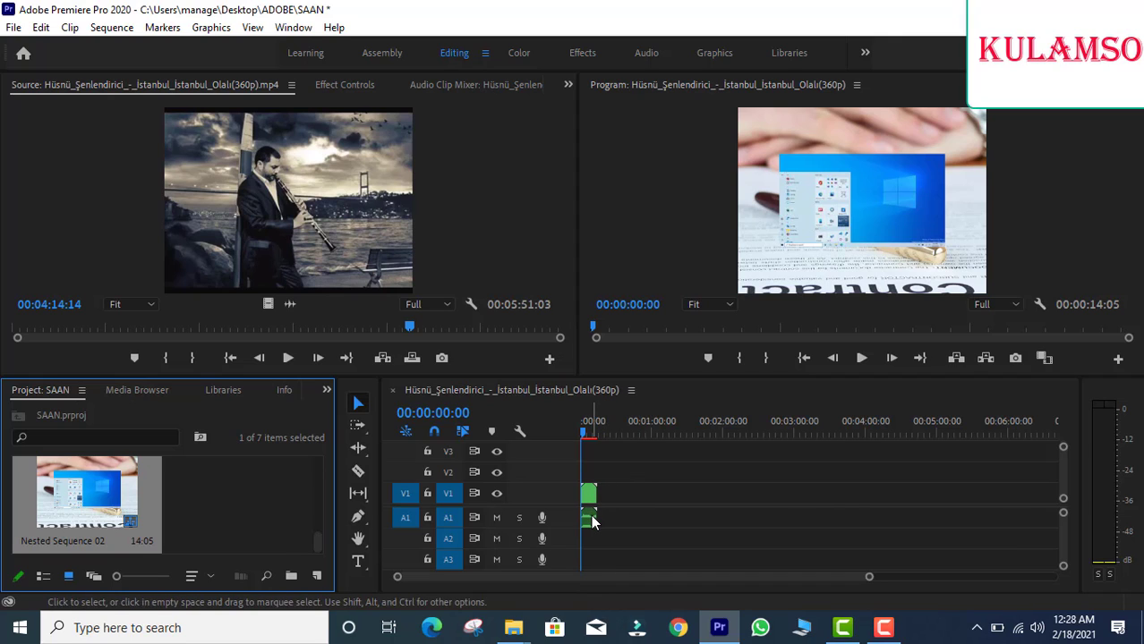
pyautogui.click(614, 494)
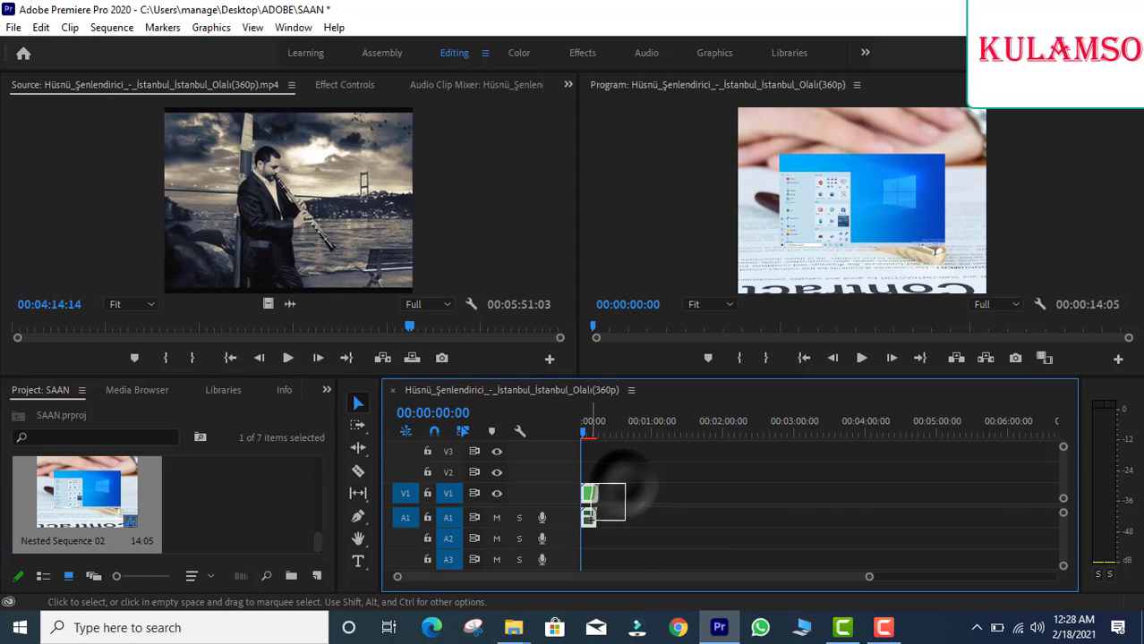
pyautogui.press('Delete')
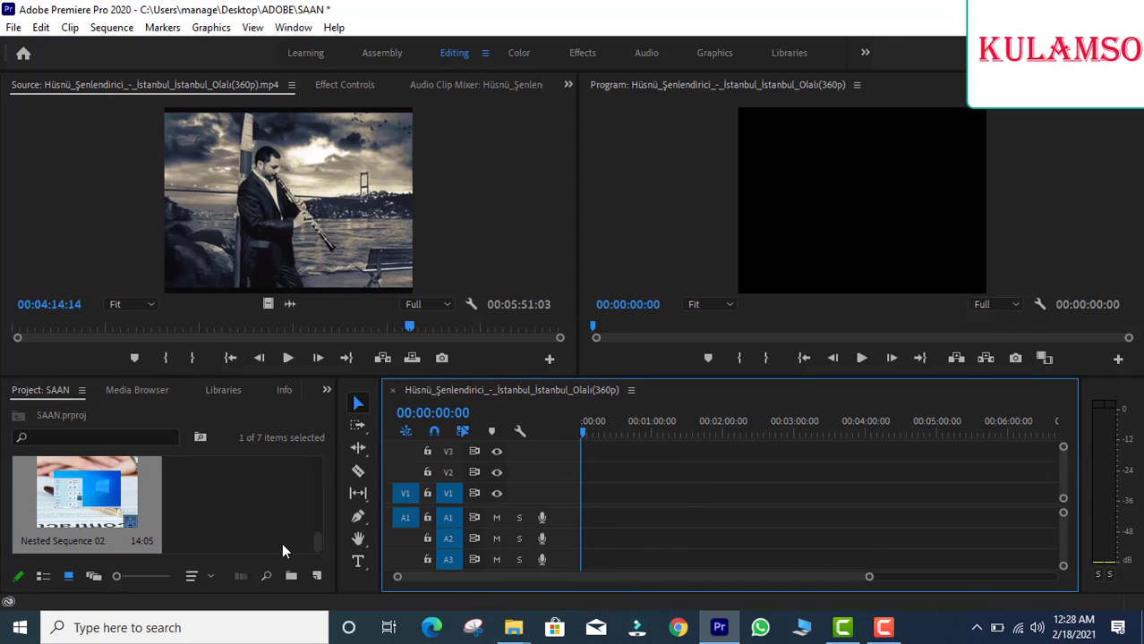
# Place the Hüsnü clarinet clip on V1/A1, unlink and relink it, and move it to 00:00
pyautogui.moveTo(316, 536); pyautogui.dragTo(302, 484)
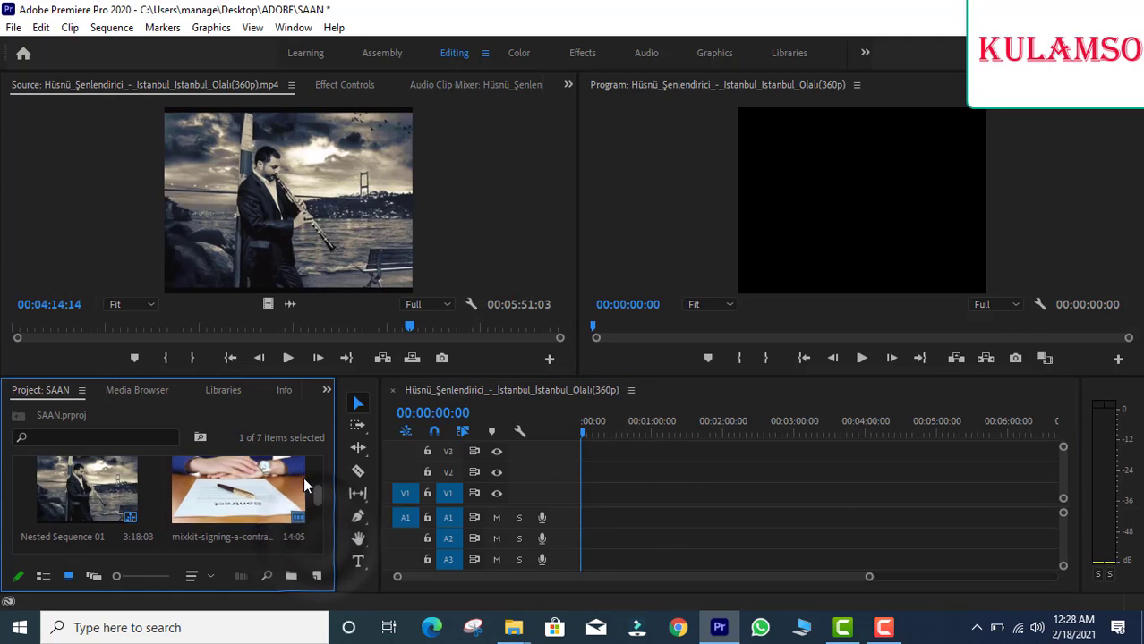
pyautogui.scroll(2, 268, 488)
pyautogui.moveTo(59, 499); pyautogui.dragTo(674, 497)
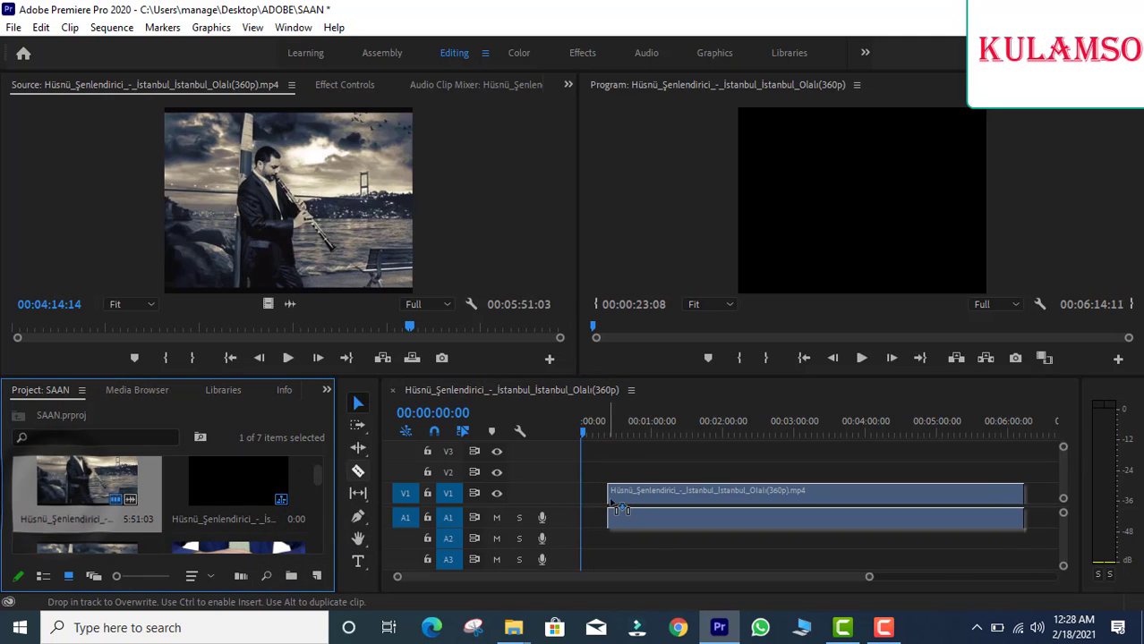
pyautogui.rightClick(673, 493)
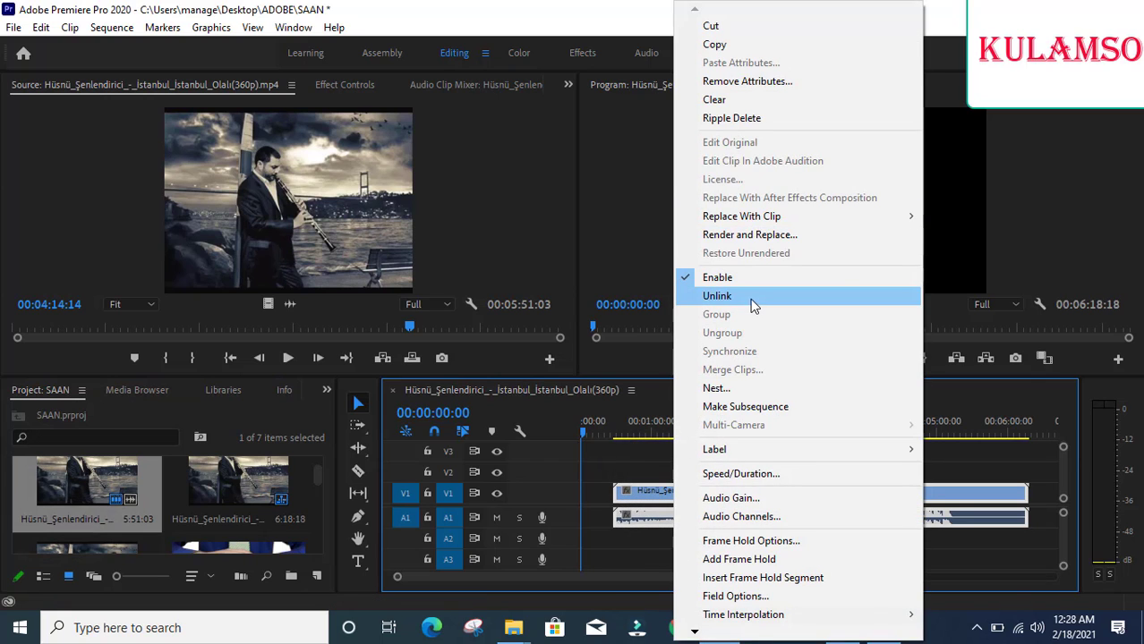
pyautogui.click(750, 296)
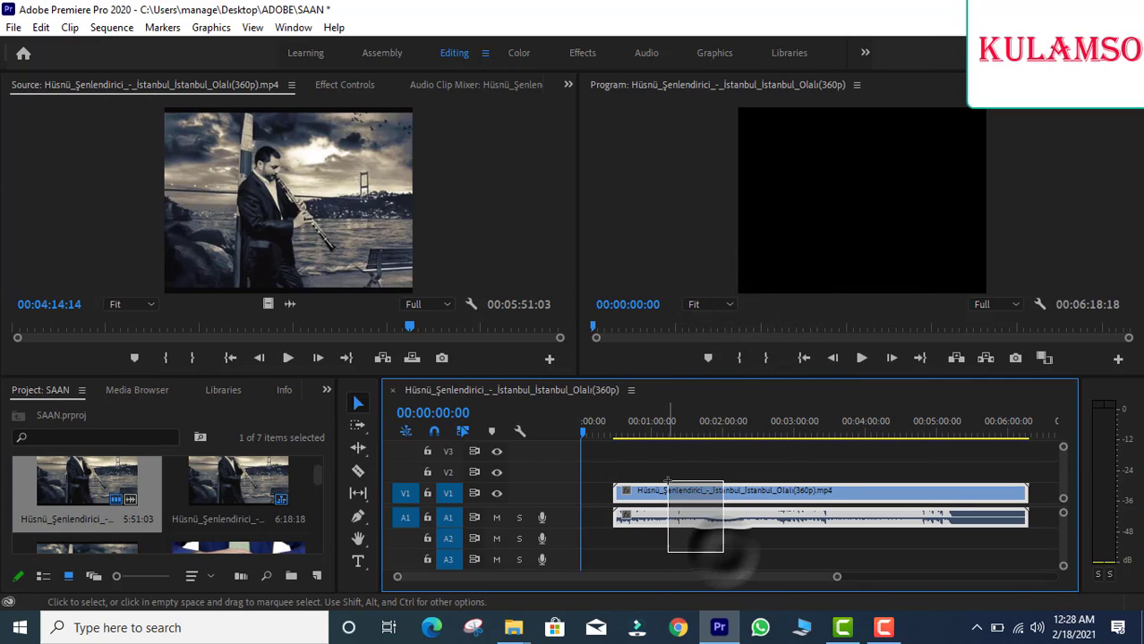
pyautogui.moveTo(716, 542); pyautogui.dragTo(678, 529)
pyautogui.rightClick(678, 524)
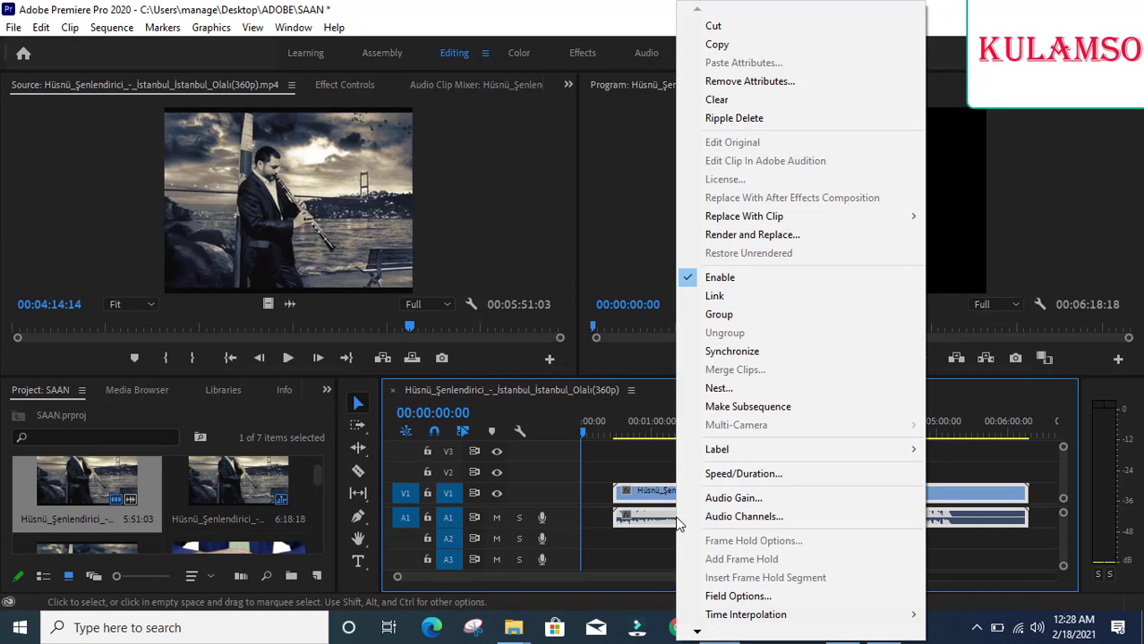
pyautogui.click(766, 305)
pyautogui.moveTo(685, 520); pyautogui.dragTo(653, 525)
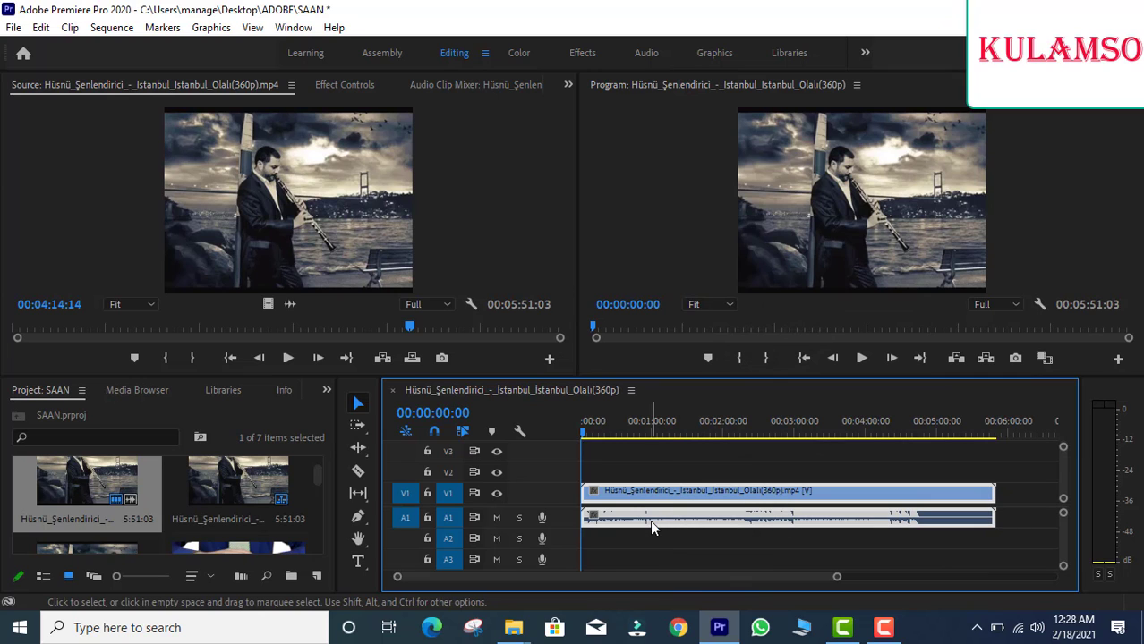
# Nest the clarinet clip as Nested Sequence 03
pyautogui.rightClick(646, 515)
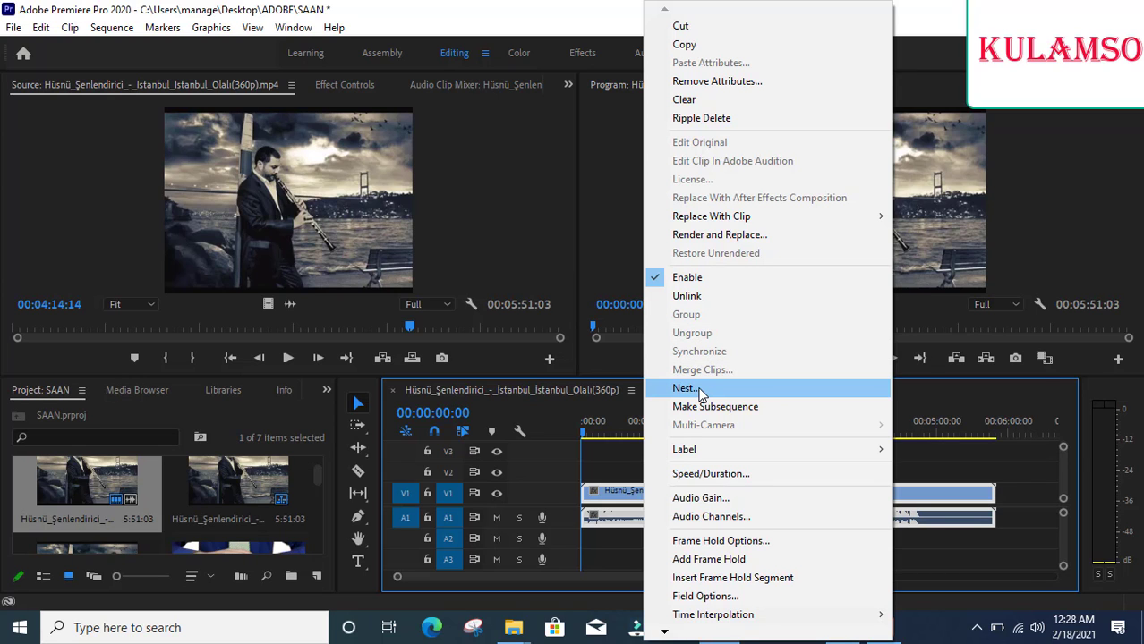
pyautogui.click(701, 391)
pyautogui.click(534, 328)
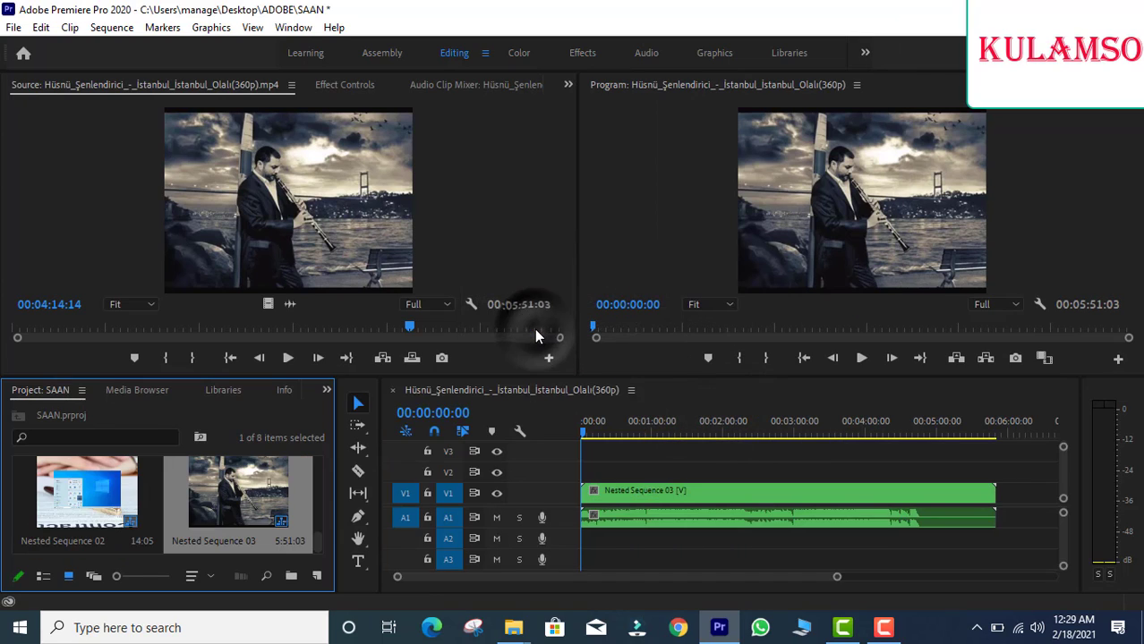